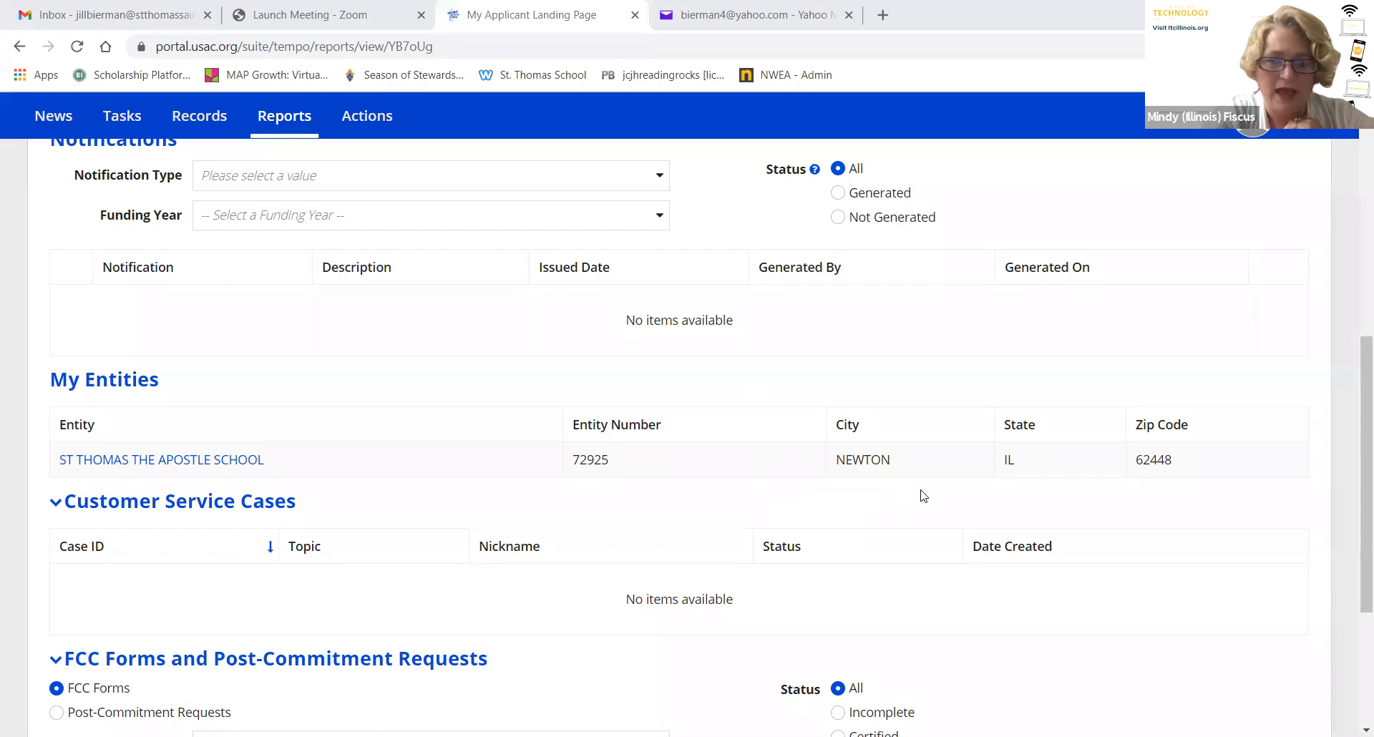
Step: Start a new FCC Form 486 and give it the nickname "St. Thomas 486 21-22"
{"action": "scroll", "coordinate": [929, 491], "scroll_direction": "up", "scroll_amount": 7}
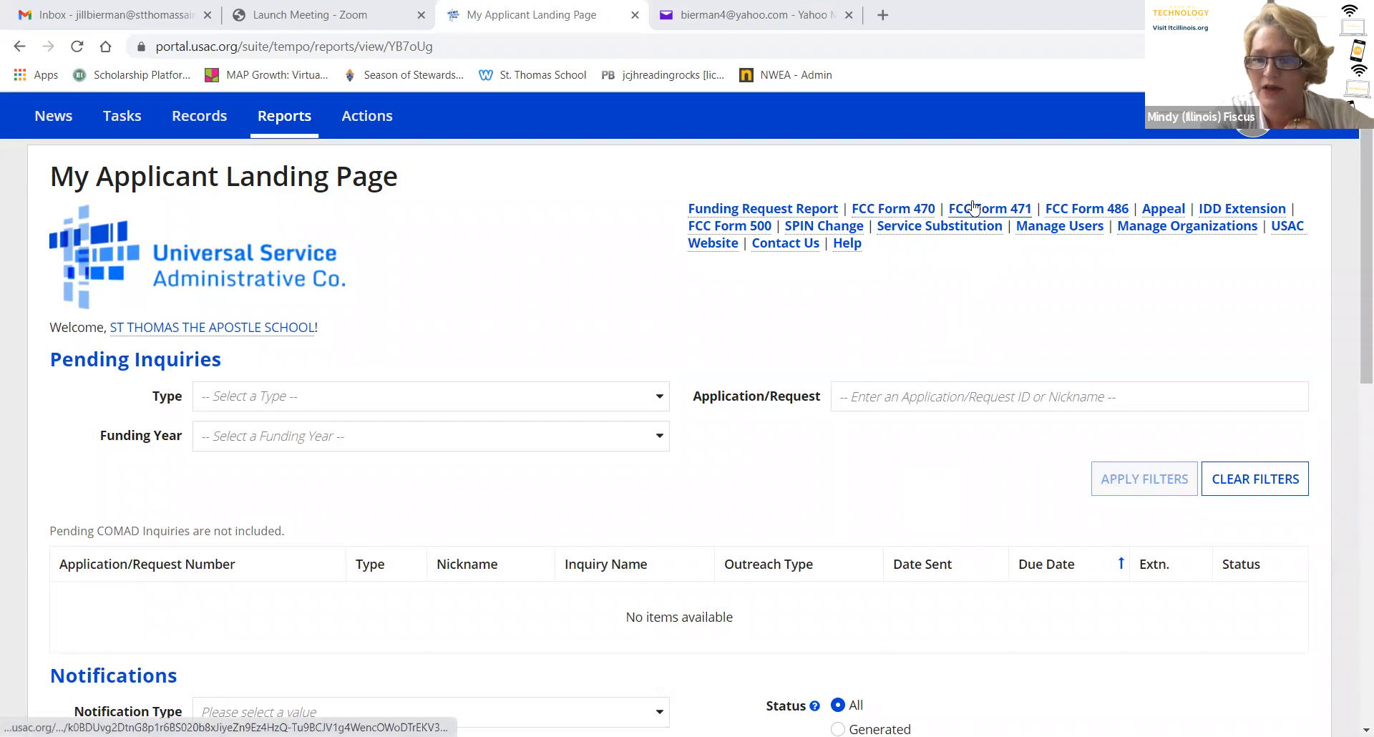
{"action": "left_click", "coordinate": [1093, 217]}
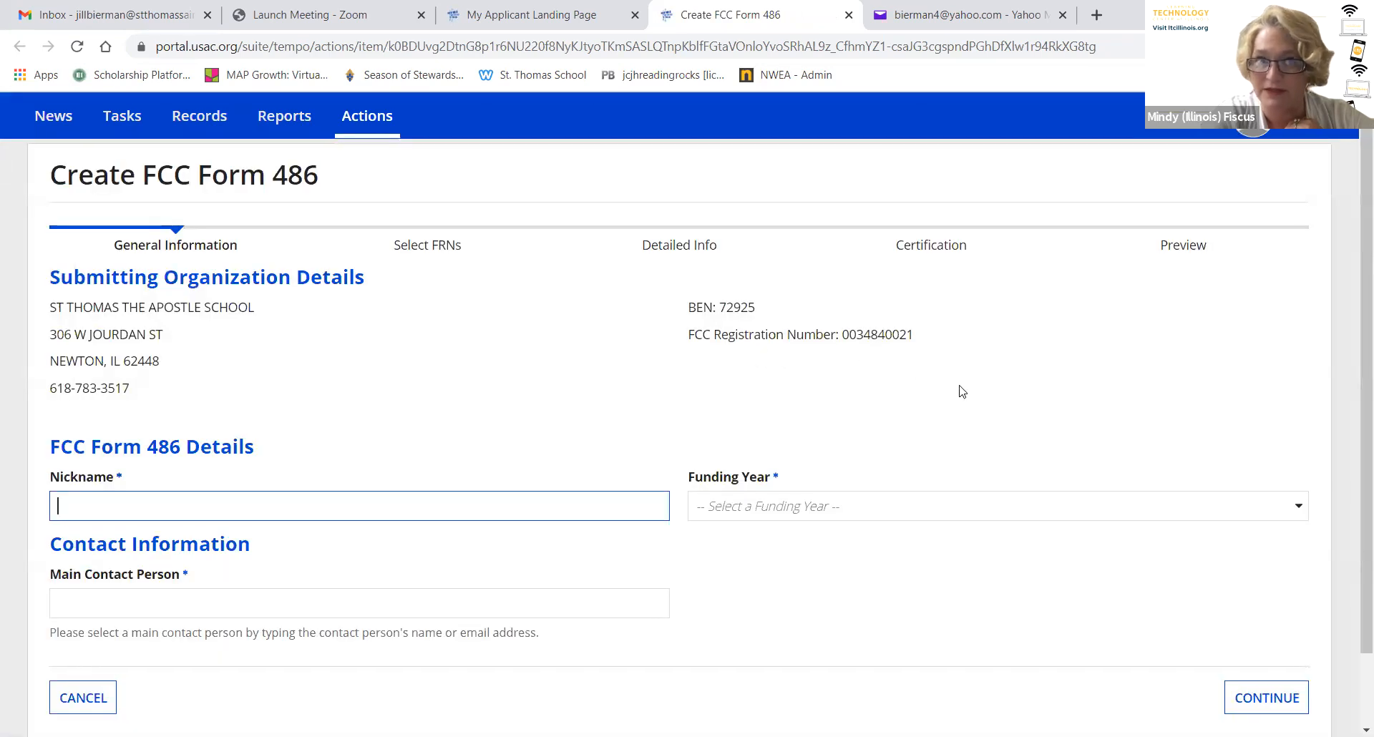
{"action": "scroll", "coordinate": [962, 391], "scroll_direction": "down", "scroll_amount": 2}
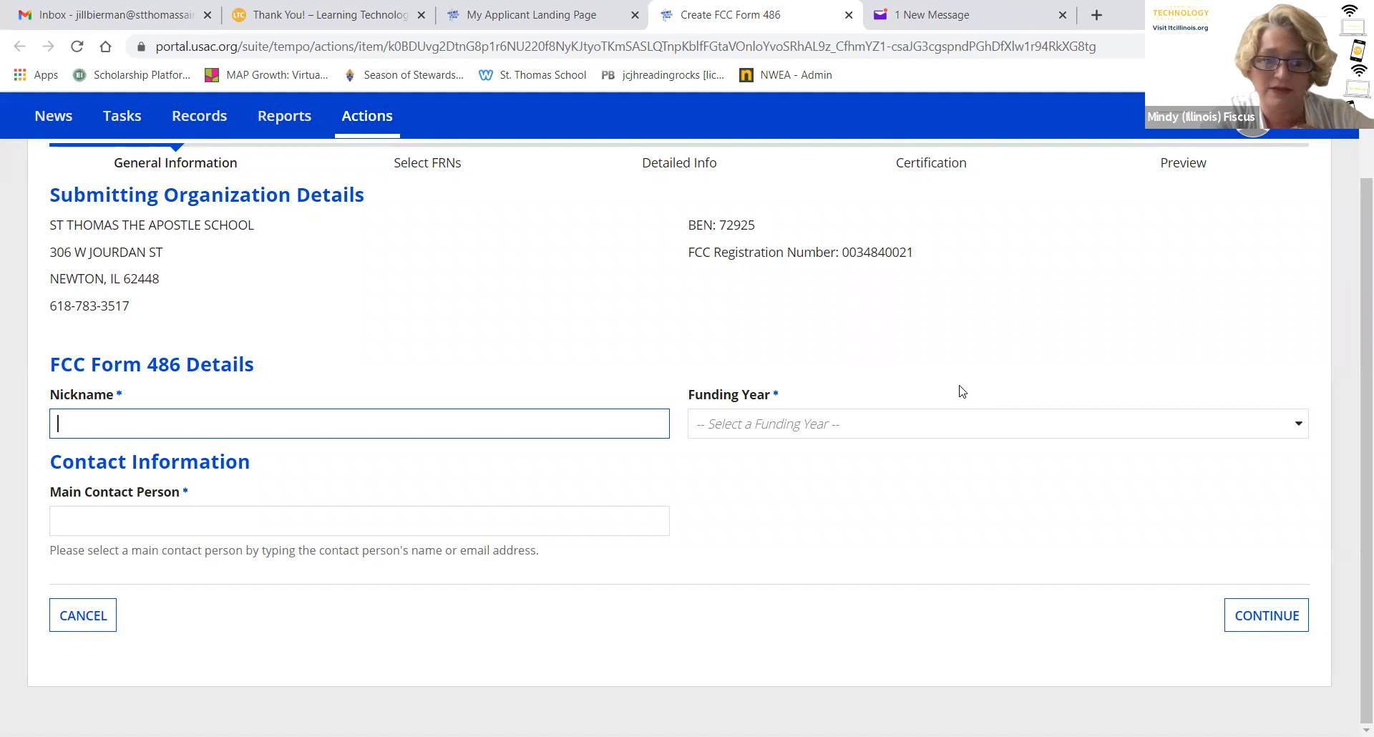
{"action": "type", "text": "St. Thomas"}
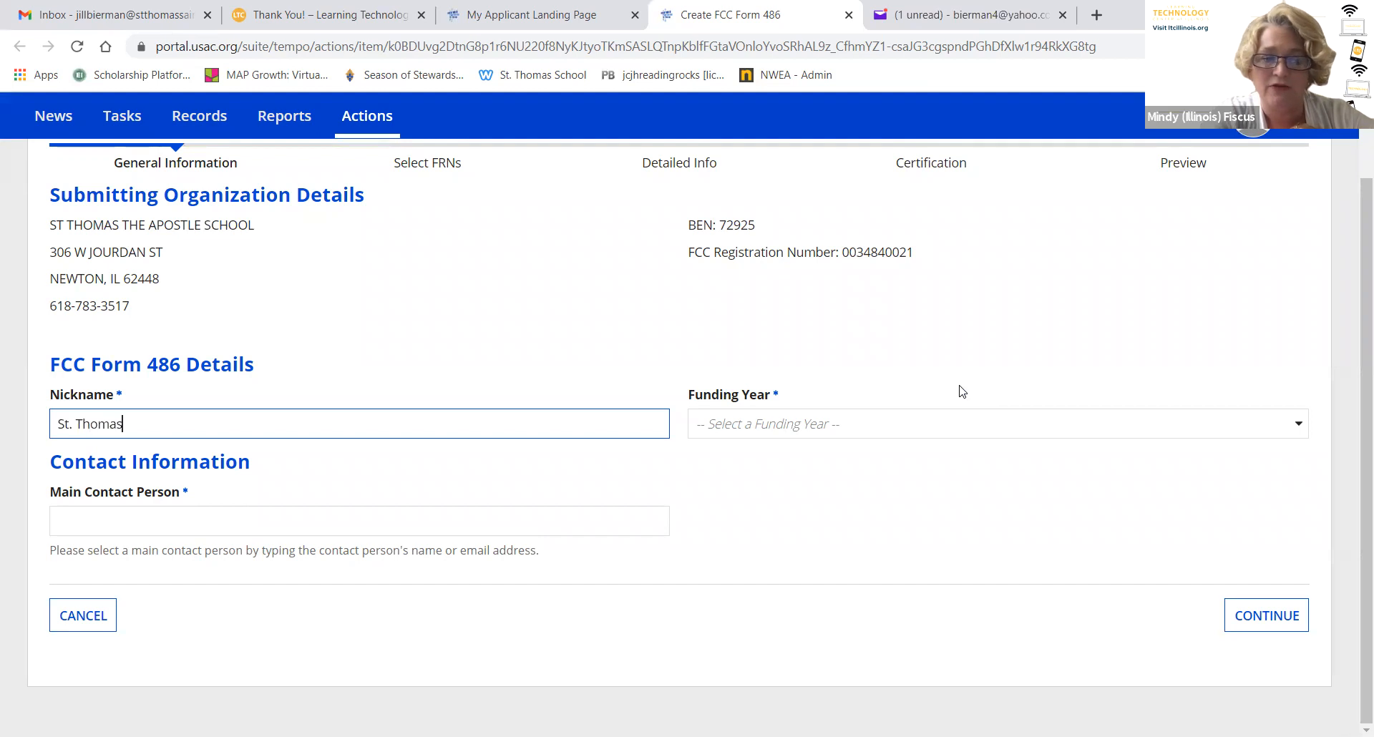
{"action": "type", "text": " 486"}
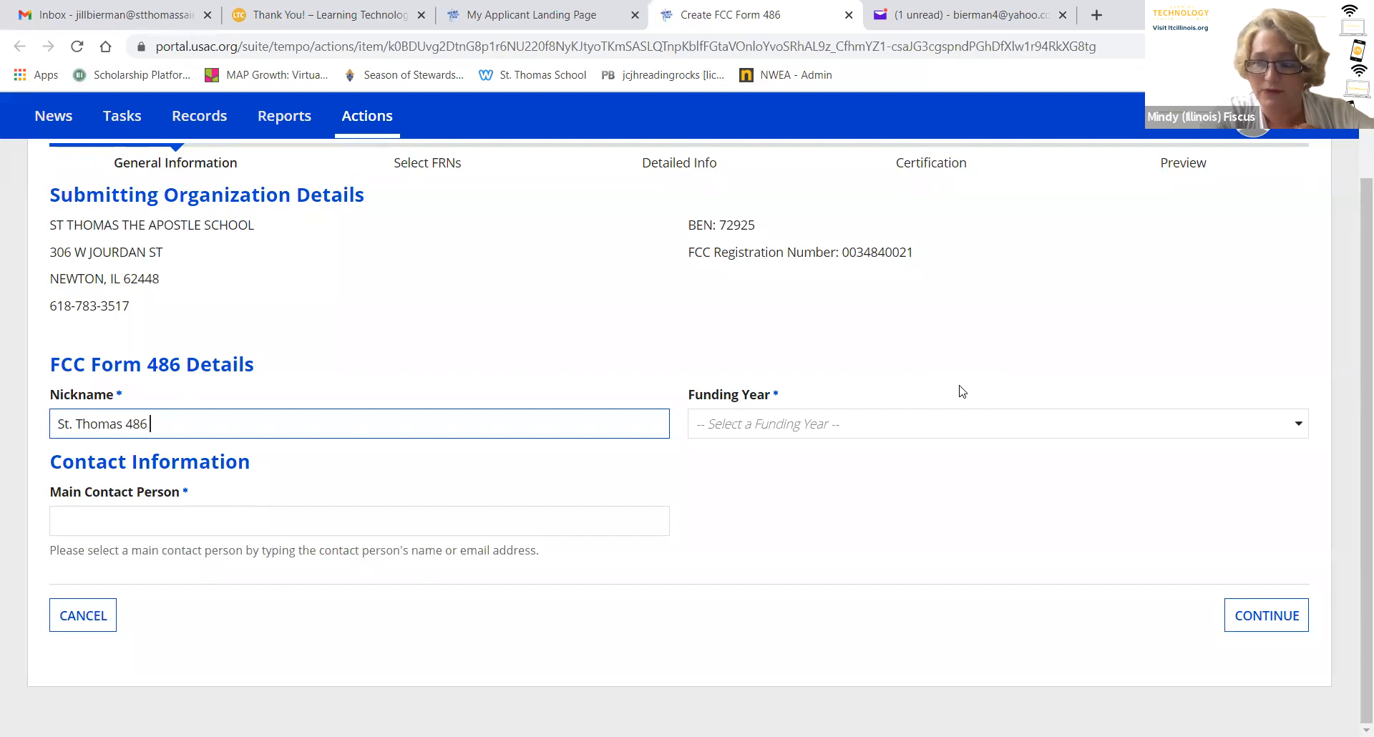
{"action": "type", "text": "20"}
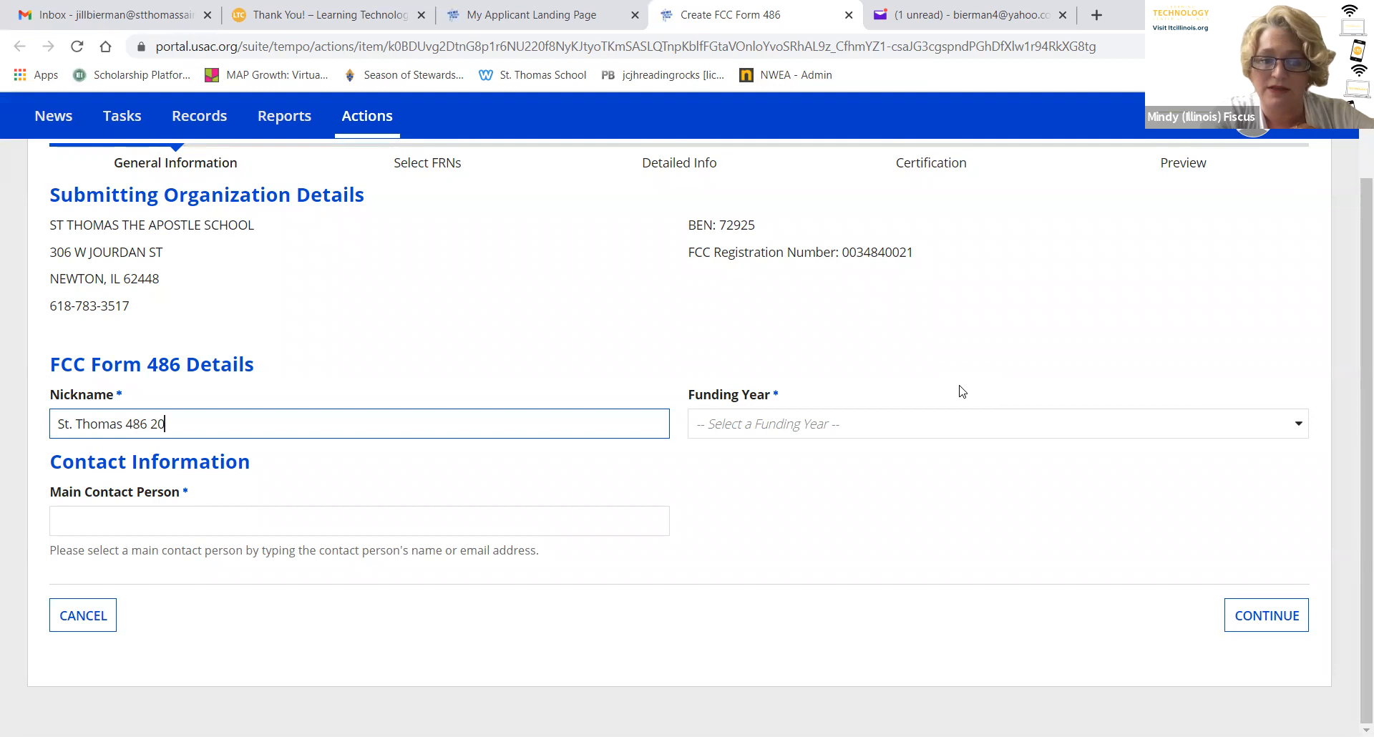
{"action": "key", "text": "BackSpace"}
{"action": "type", "text": "1-22"}
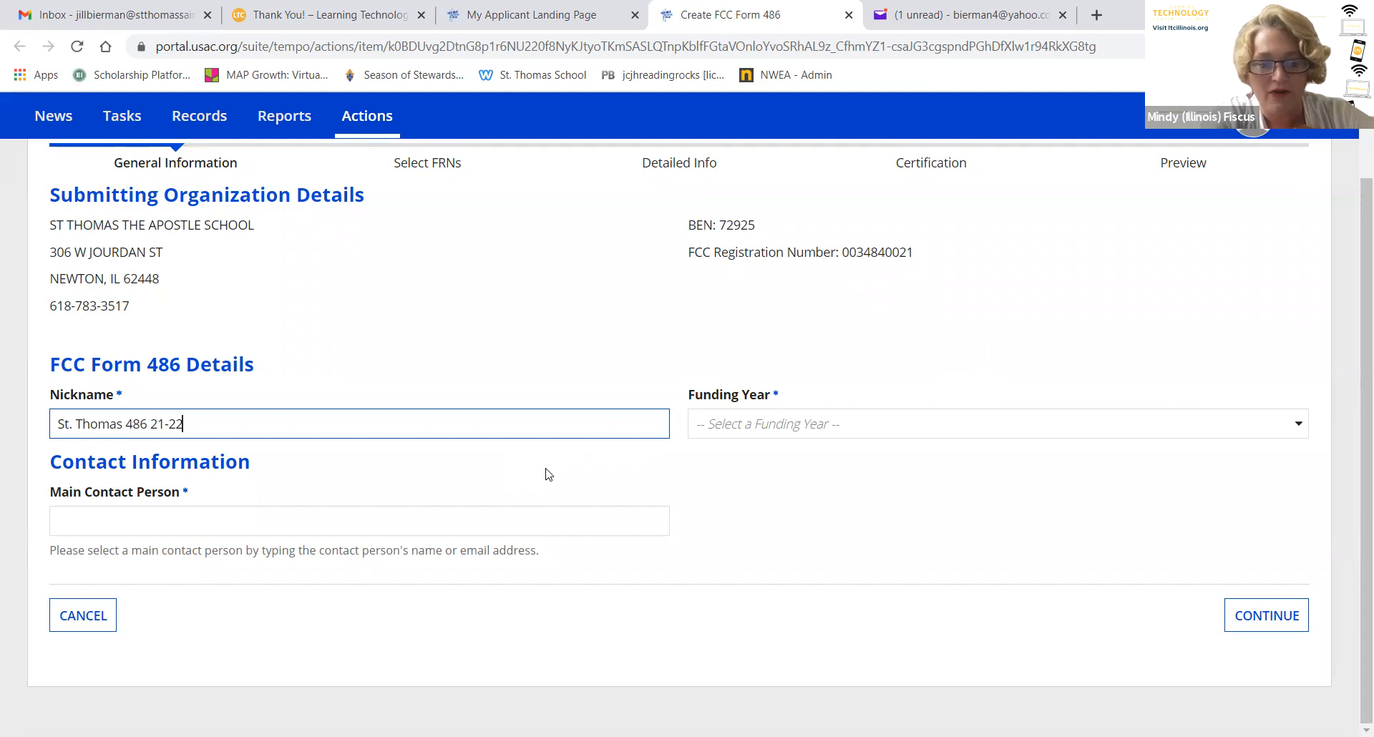
Step: Set the funding year to 2021, assign the school's main contact person, and proceed to FRN selection
{"action": "left_click", "coordinate": [1299, 424]}
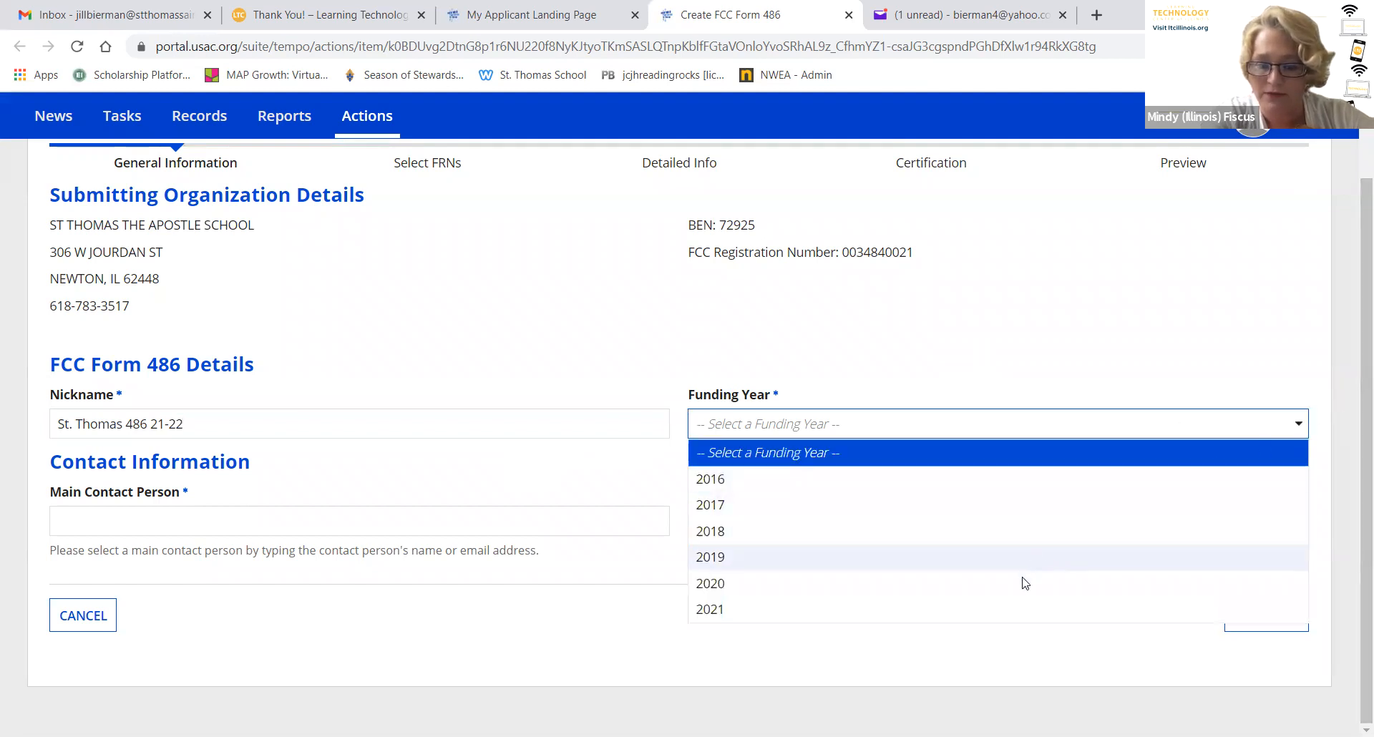
{"action": "left_click", "coordinate": [1013, 610]}
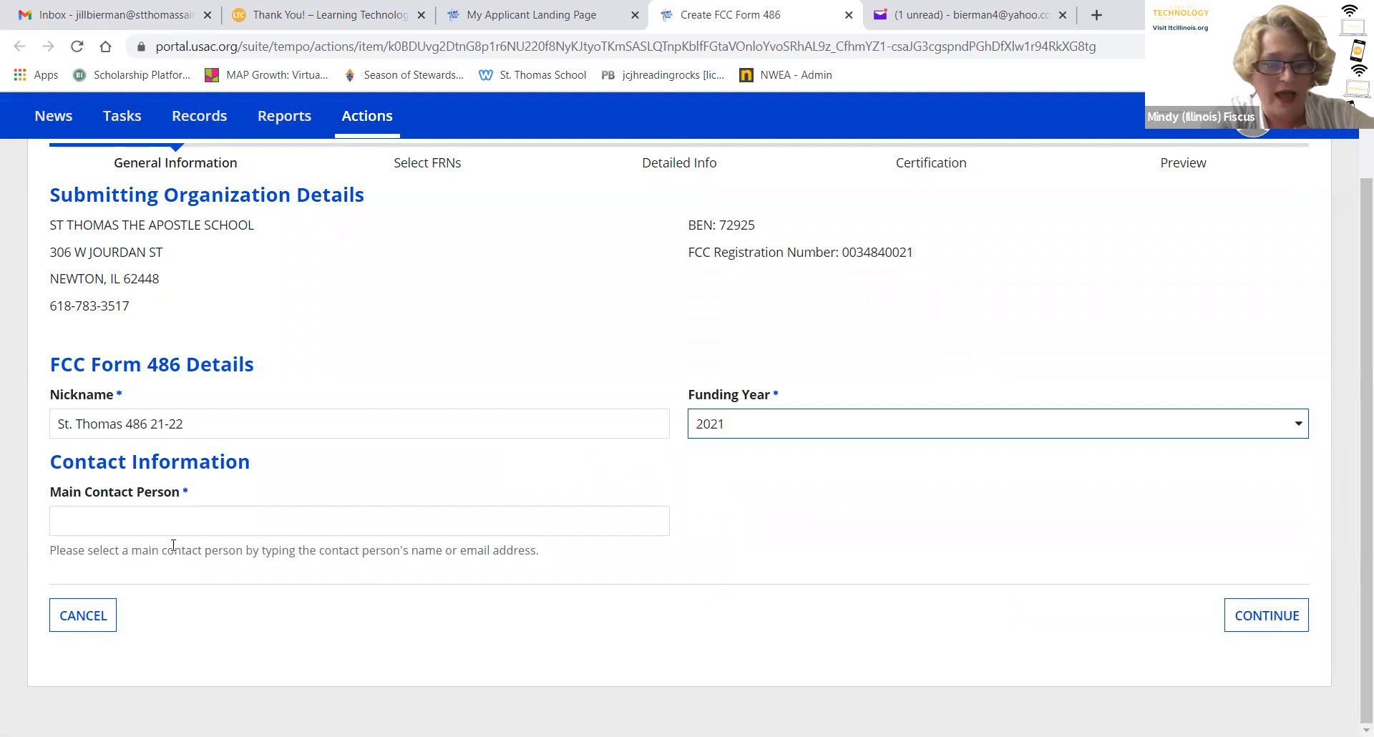
{"action": "left_click", "coordinate": [84, 527]}
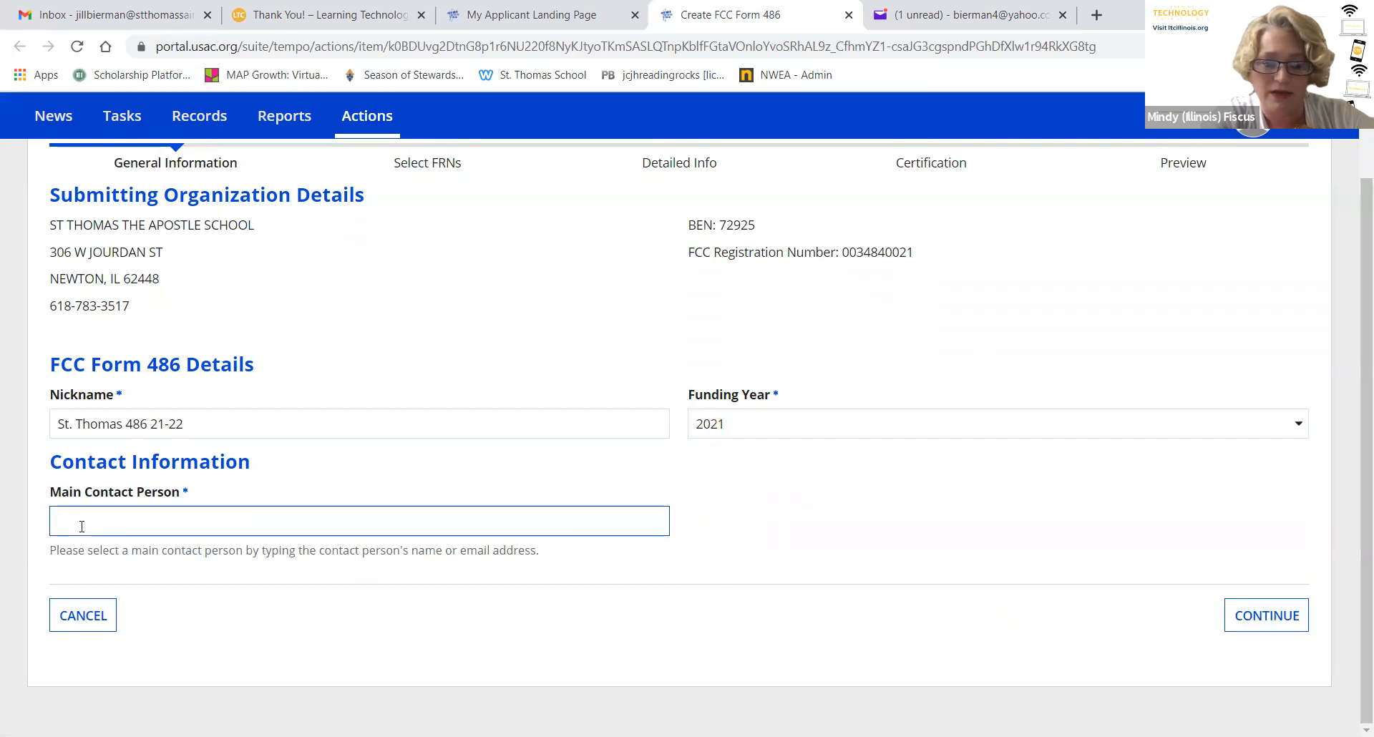
{"action": "type", "text": "jill"}
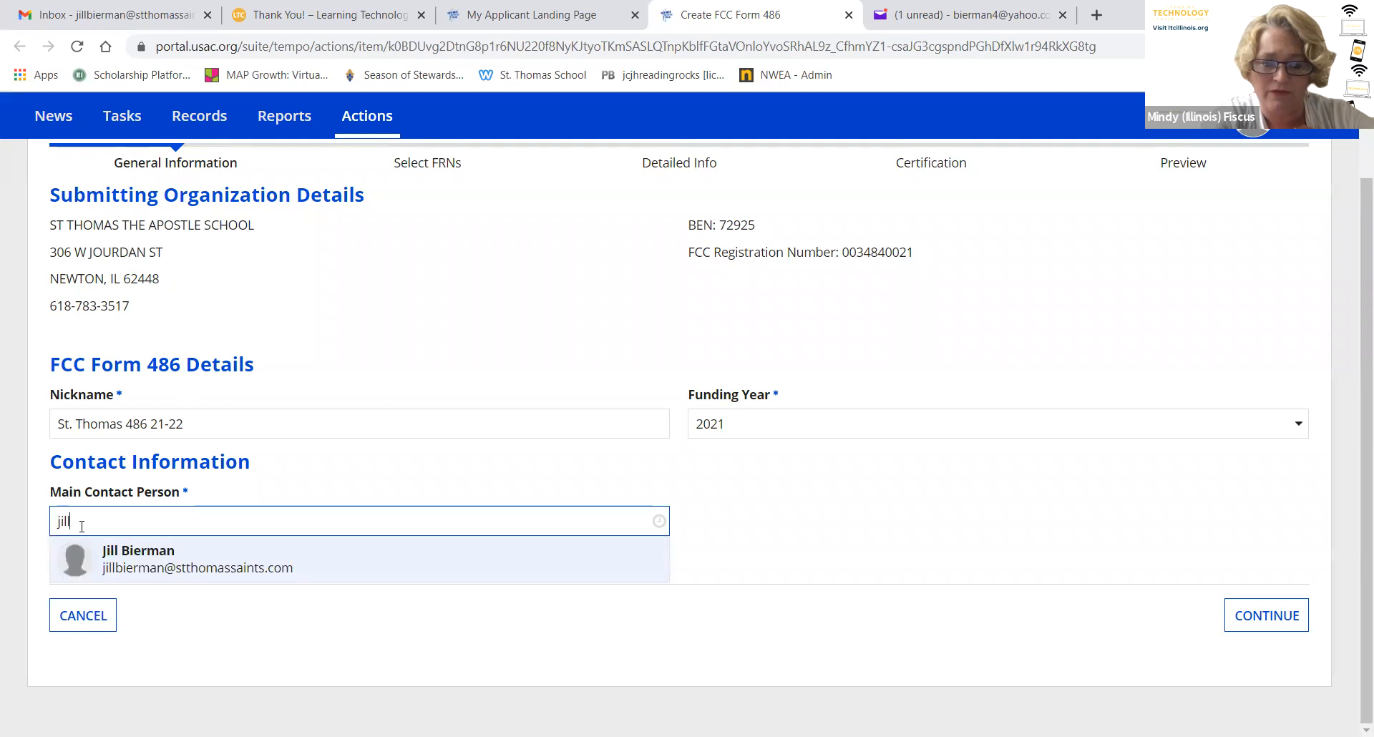
{"action": "left_click", "coordinate": [128, 569]}
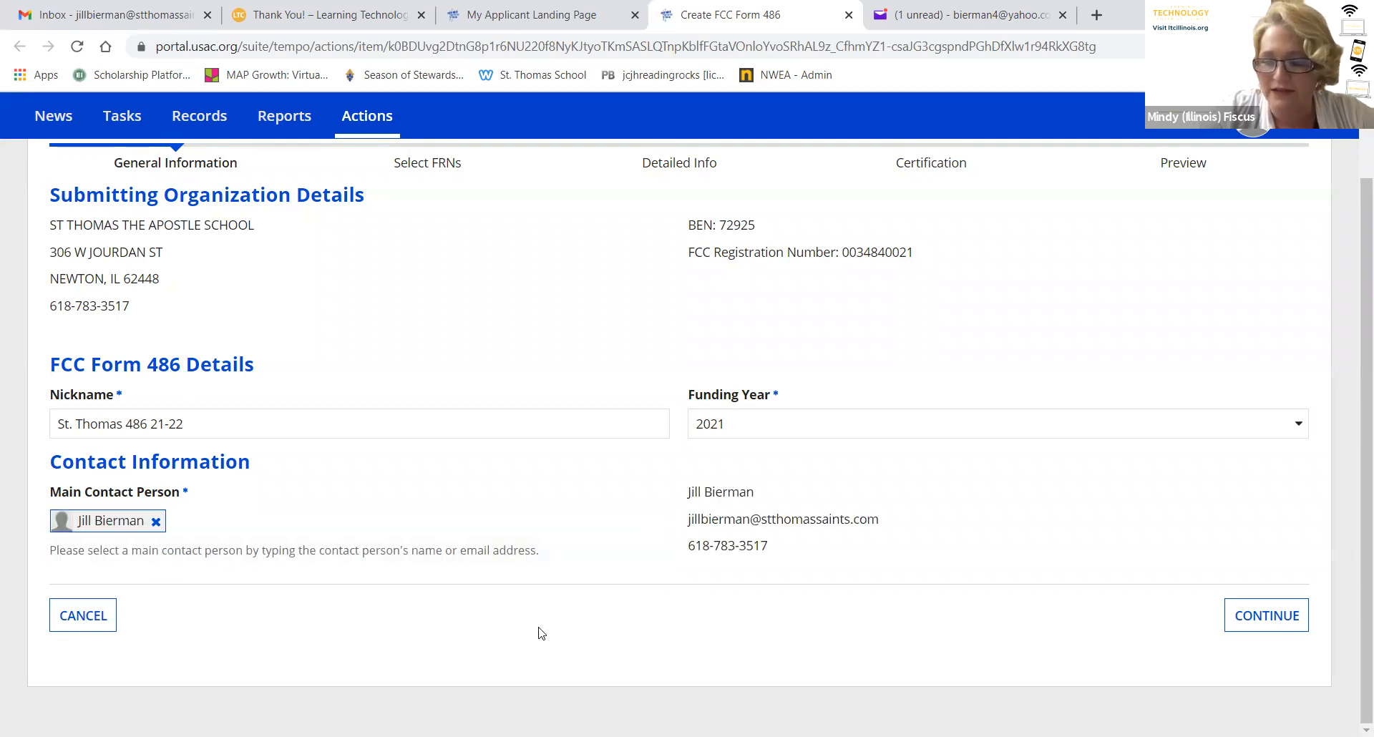
{"action": "left_click", "coordinate": [1268, 627]}
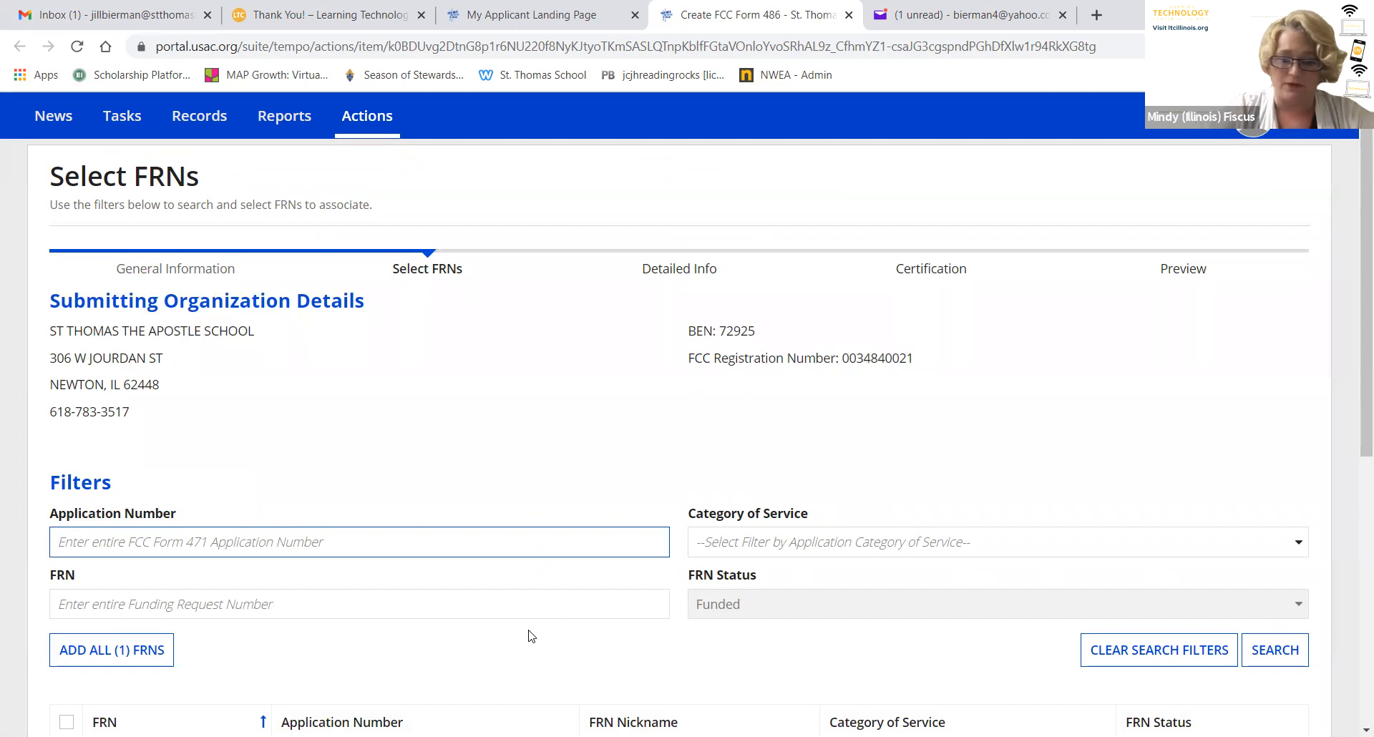
Step: Add the funded Wabash Internet FRN to the form's selected FRNs and proceed to the detailed information
{"action": "scroll", "coordinate": [529, 633], "scroll_direction": "down", "scroll_amount": 4}
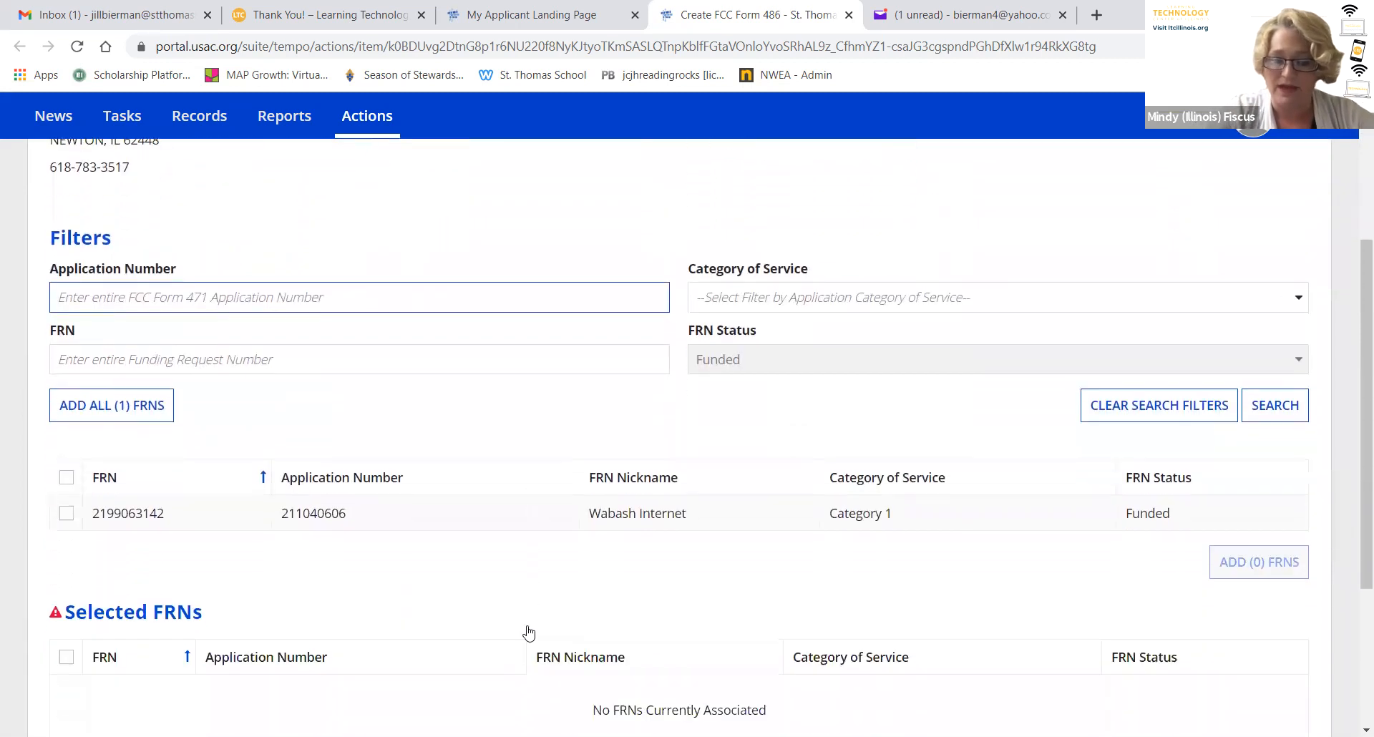
{"action": "scroll", "coordinate": [499, 591], "scroll_direction": "down", "scroll_amount": 1}
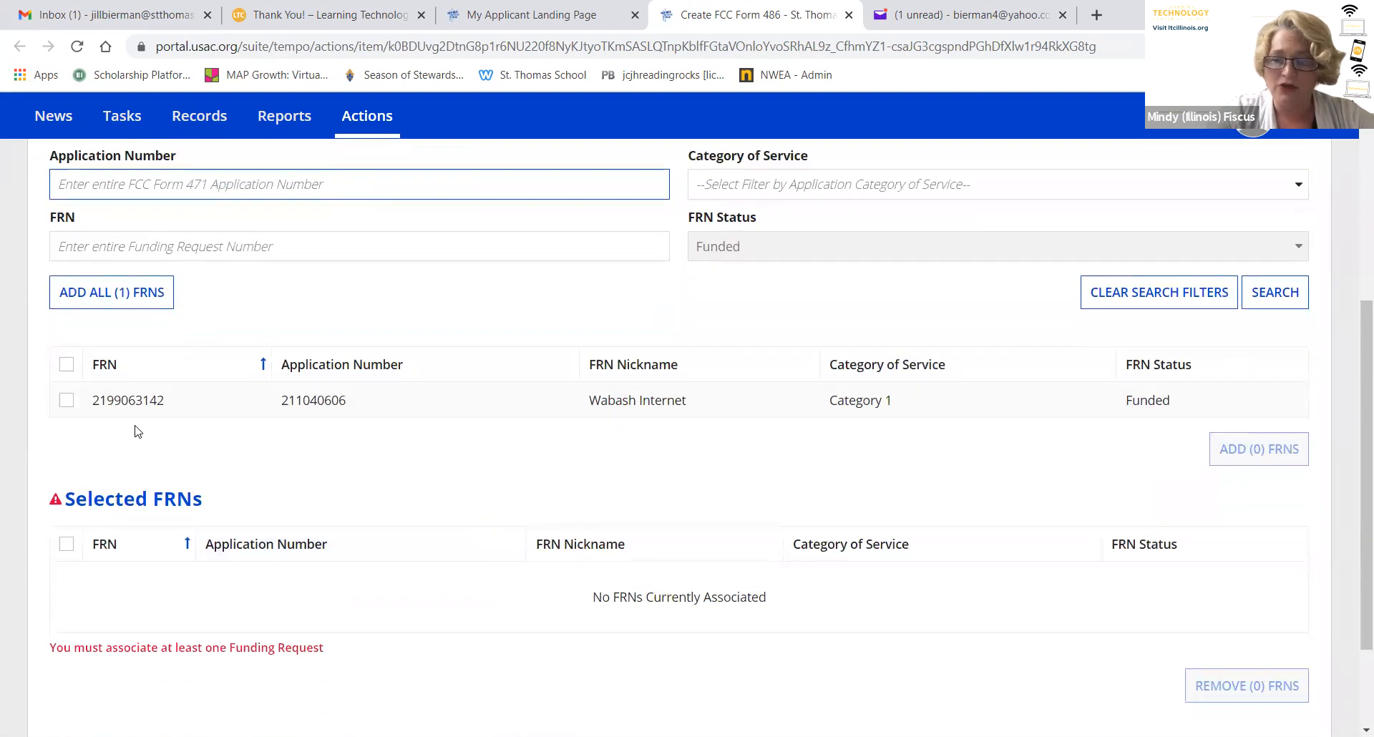
{"action": "left_click", "coordinate": [67, 402]}
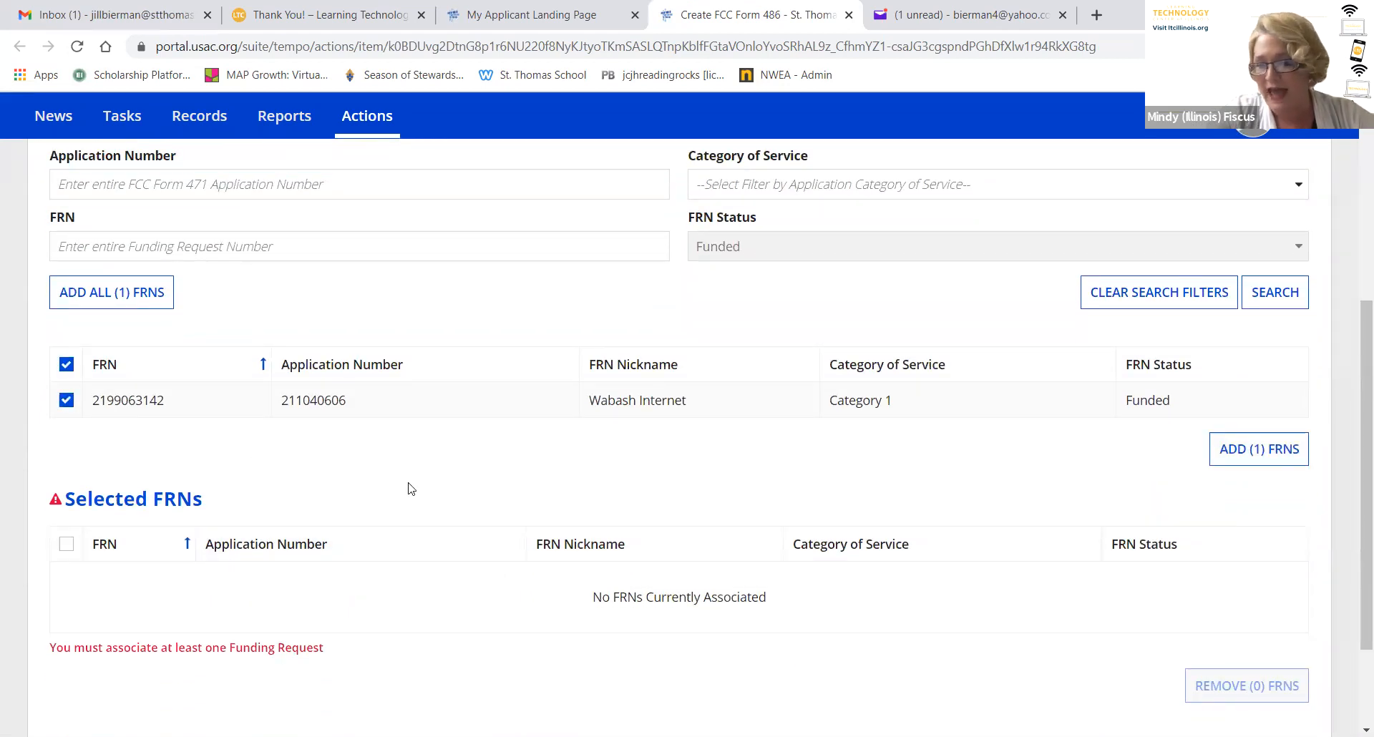
{"action": "left_click", "coordinate": [1280, 458]}
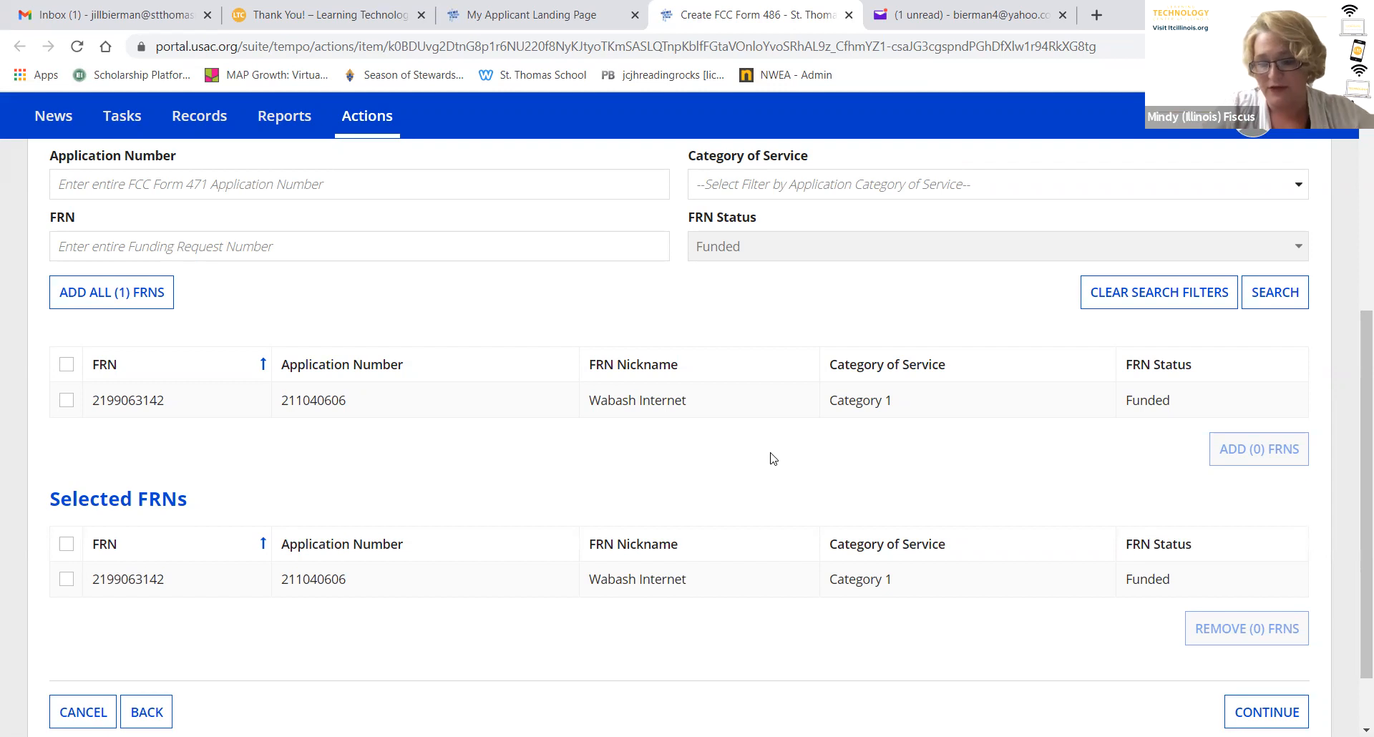
{"action": "scroll", "coordinate": [684, 466], "scroll_direction": "down", "scroll_amount": 1}
{"action": "left_click", "coordinate": [1271, 634]}
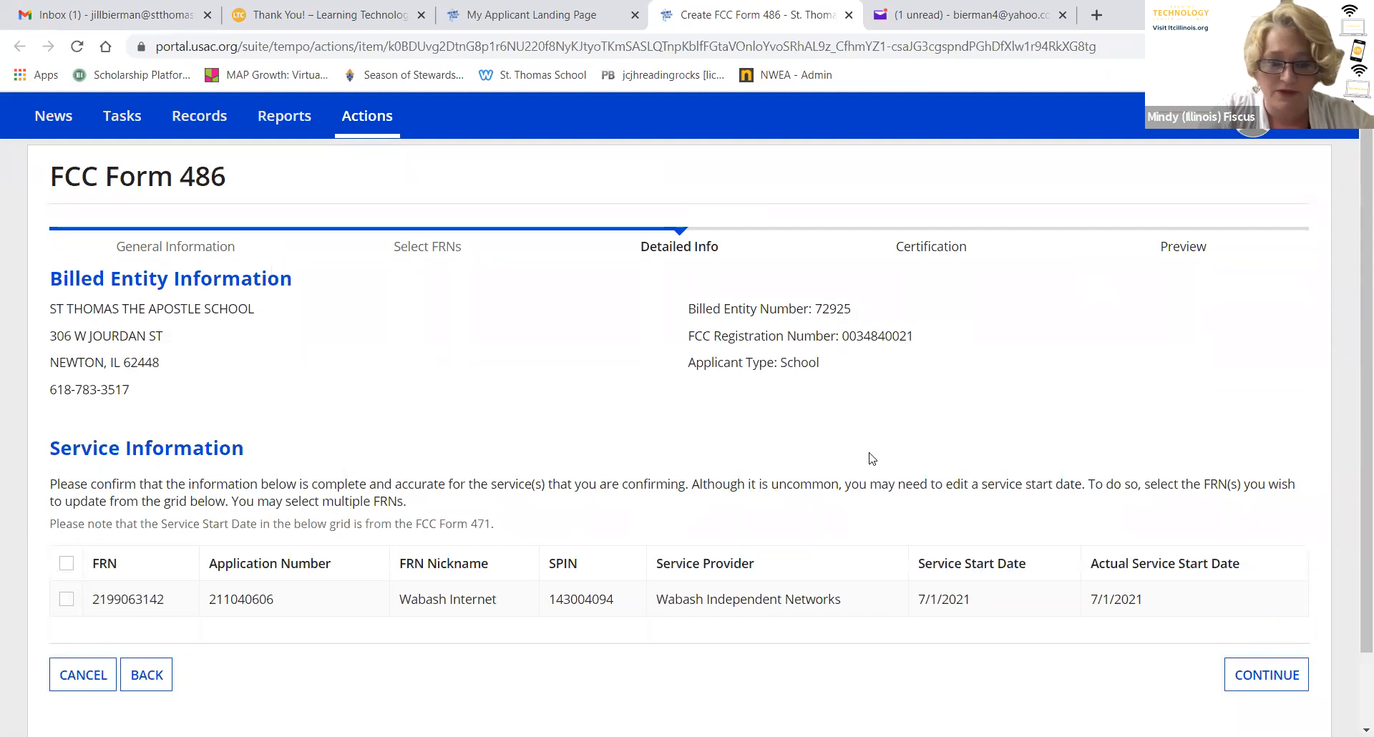
Step: Accept the listed service information, check the Early Filing statement without the CIPA waiver, and proceed to the certification statements
{"action": "scroll", "coordinate": [889, 423], "scroll_direction": "down", "scroll_amount": 1}
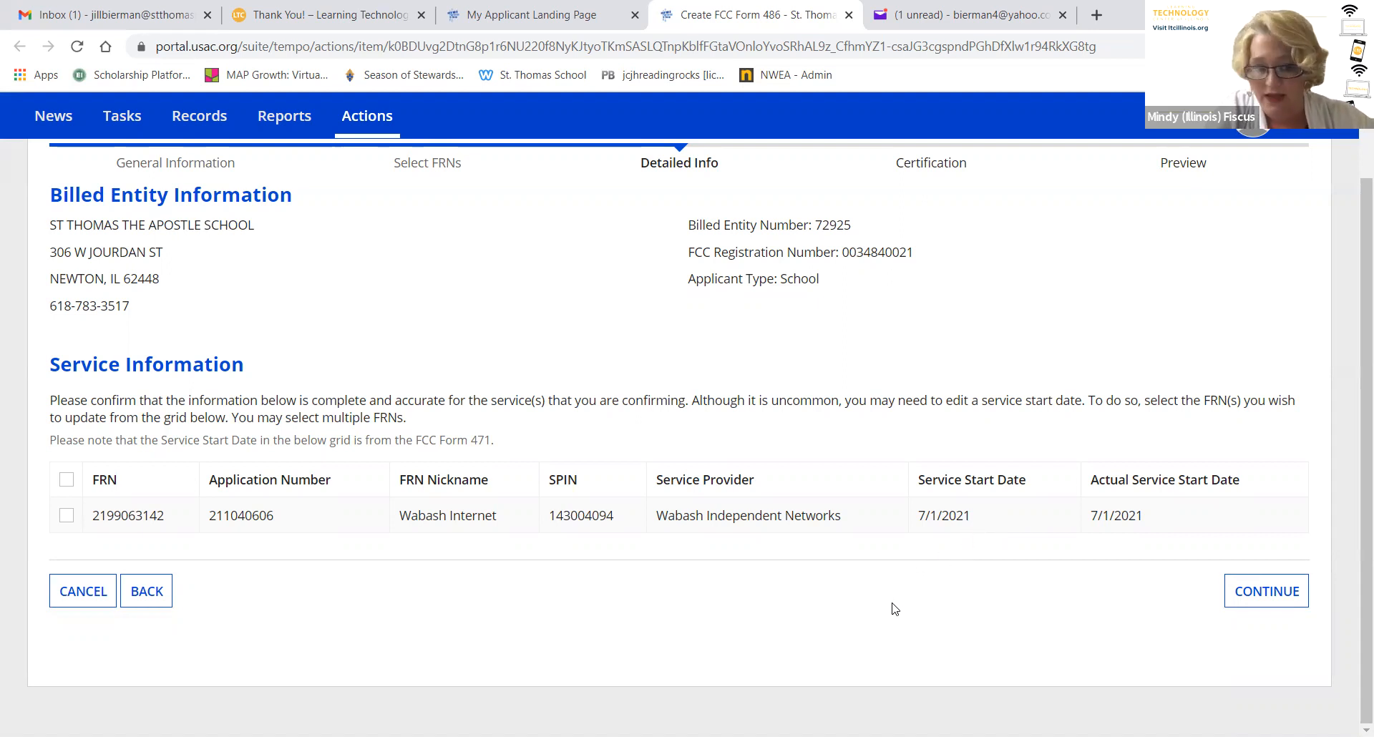
{"action": "left_click", "coordinate": [1274, 592]}
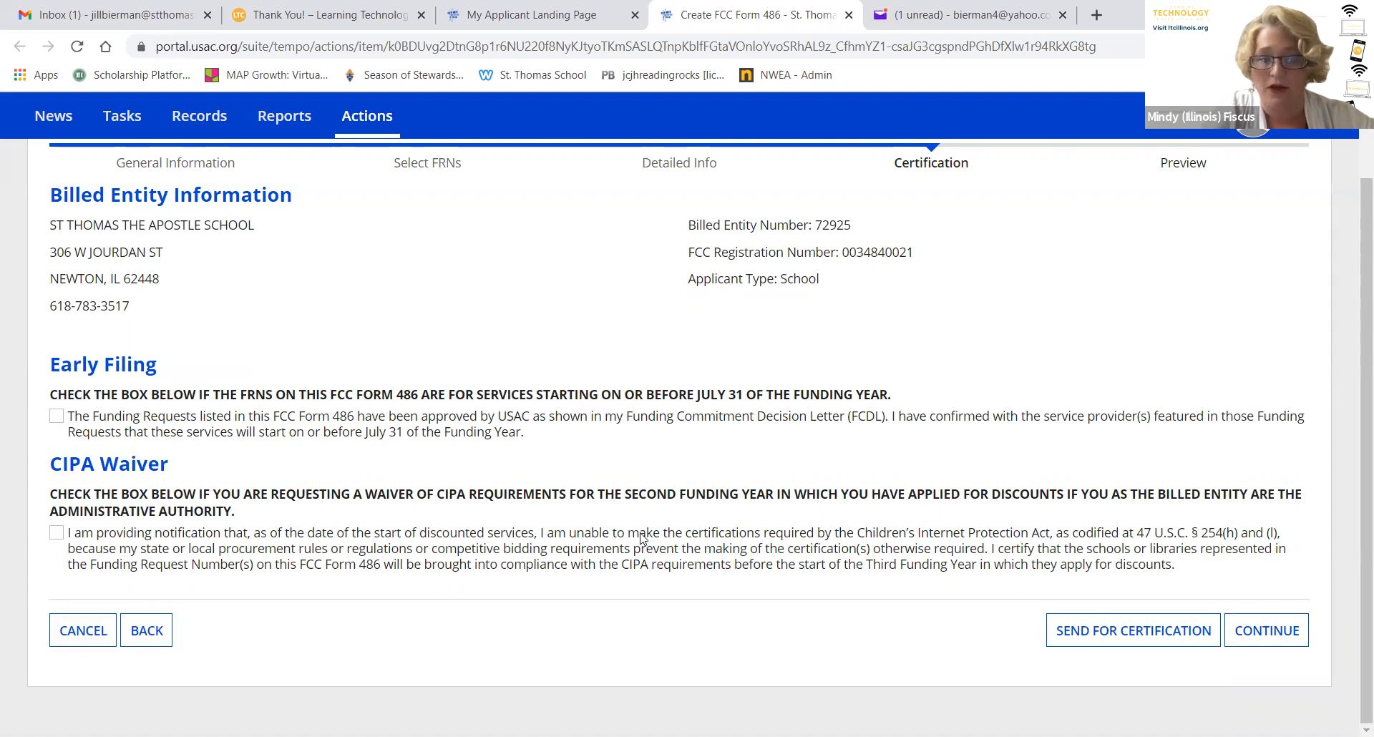
{"action": "left_click", "coordinate": [57, 418]}
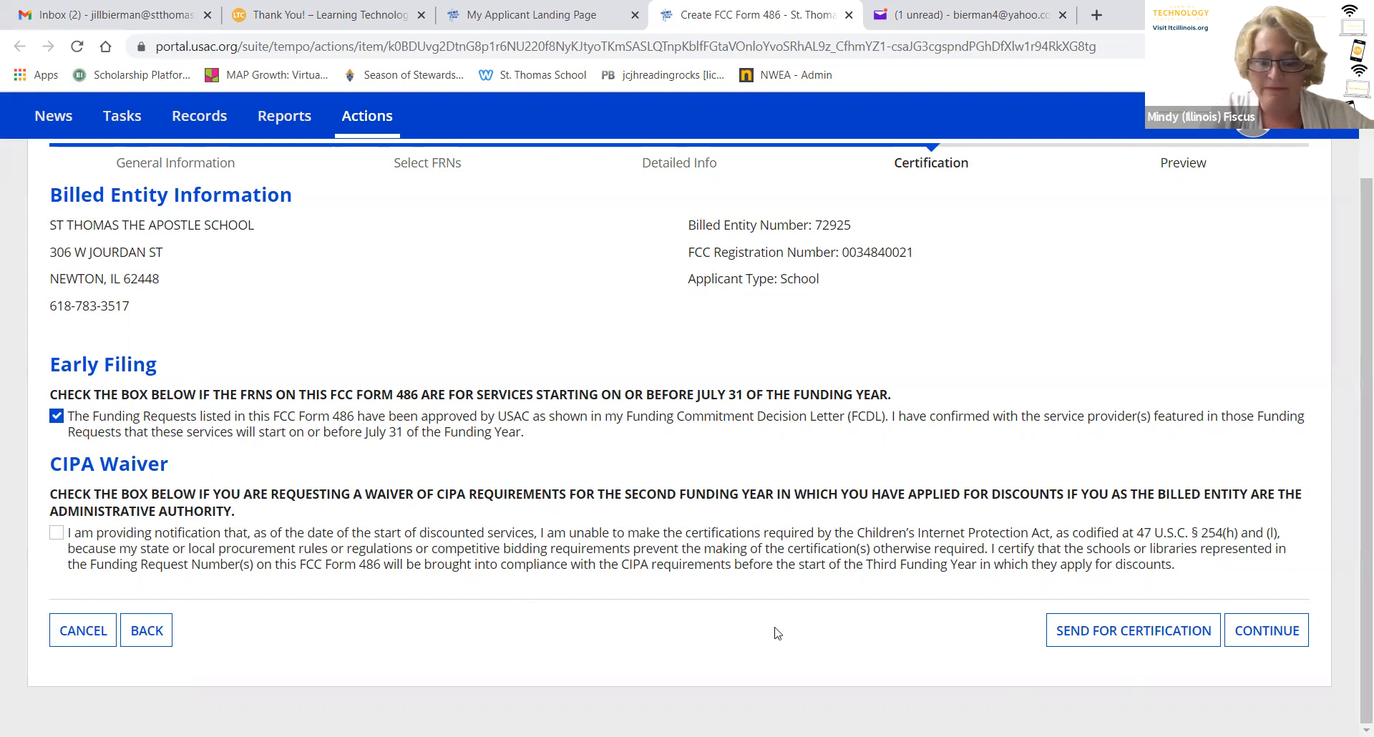
{"action": "left_click", "coordinate": [1265, 640]}
{"action": "left_click", "coordinate": [1265, 639]}
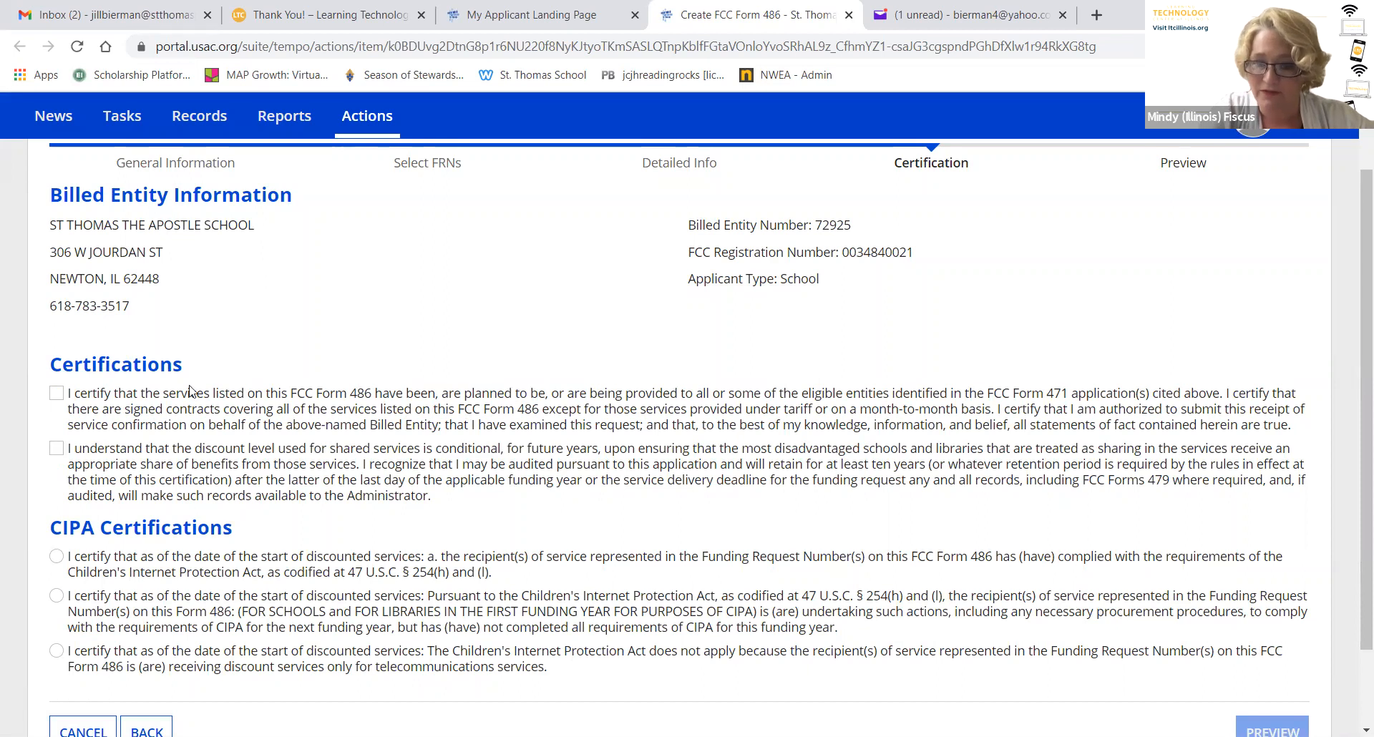
Step: Check both Certifications statements and choose the CIPA certification stating that the service recipients have complied with the Act
{"action": "left_click", "coordinate": [58, 395]}
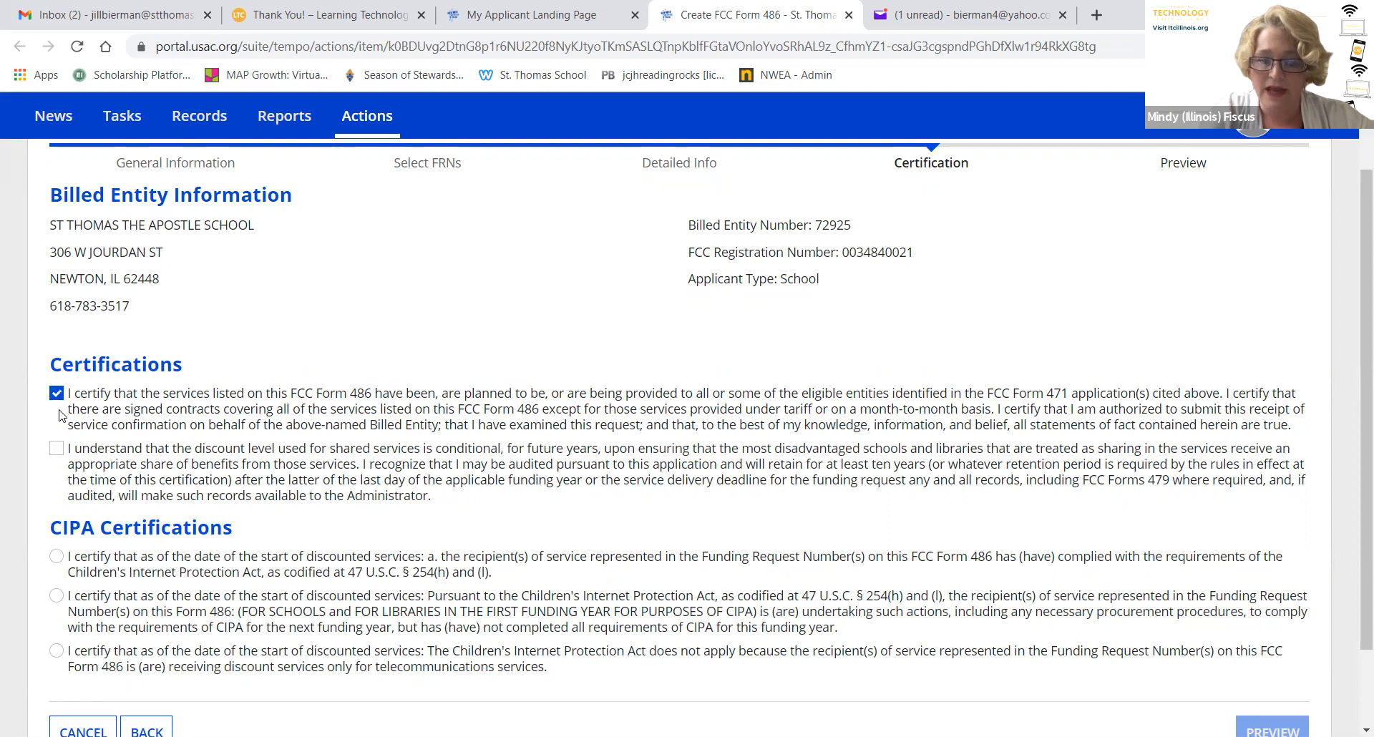
{"action": "left_click", "coordinate": [57, 450]}
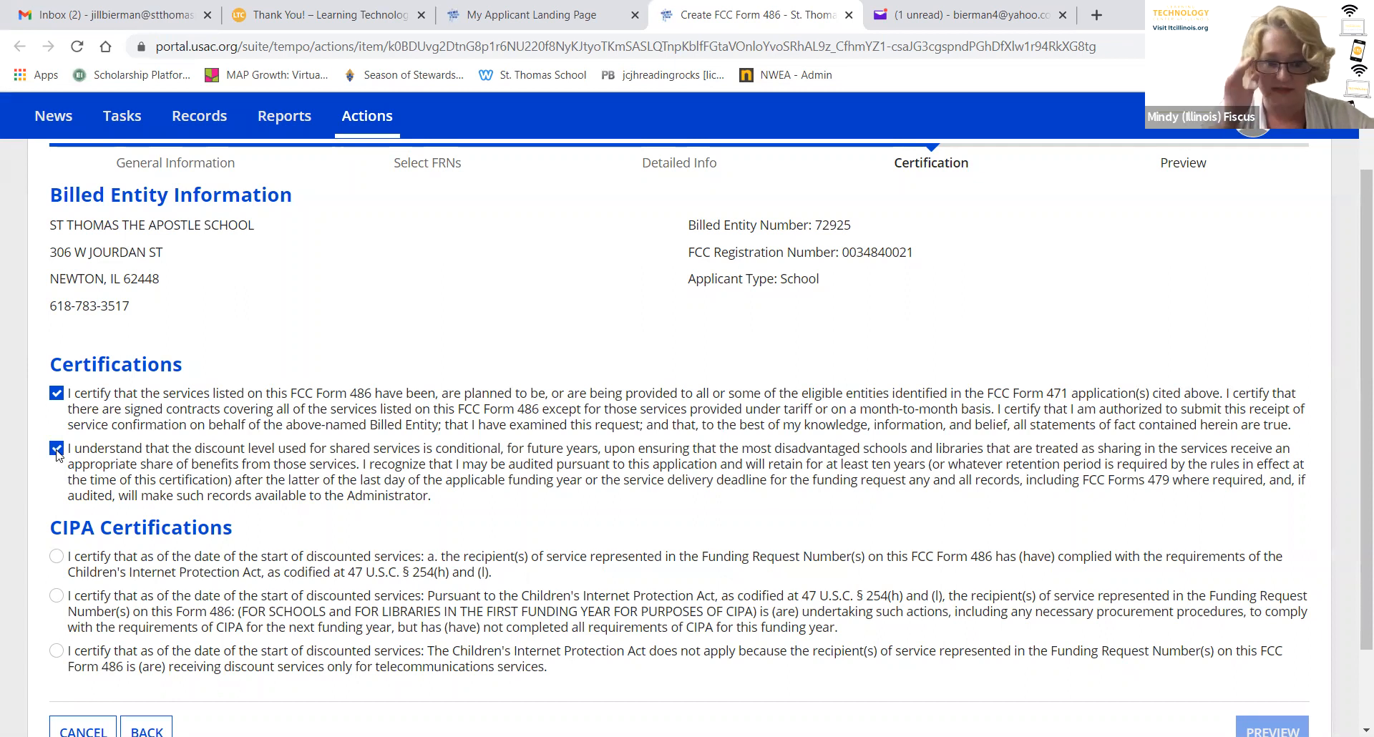
{"action": "scroll", "coordinate": [120, 447], "scroll_direction": "down", "scroll_amount": 2}
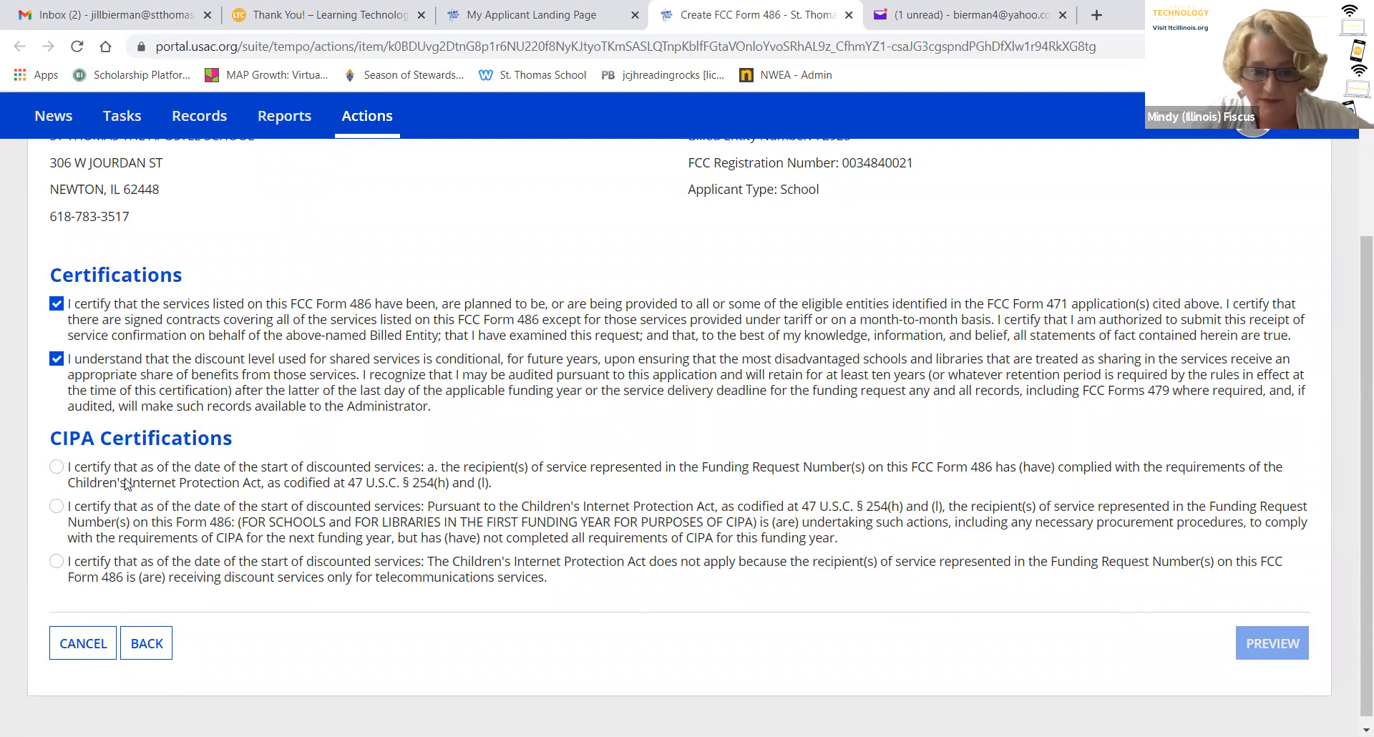
{"action": "left_click", "coordinate": [58, 469]}
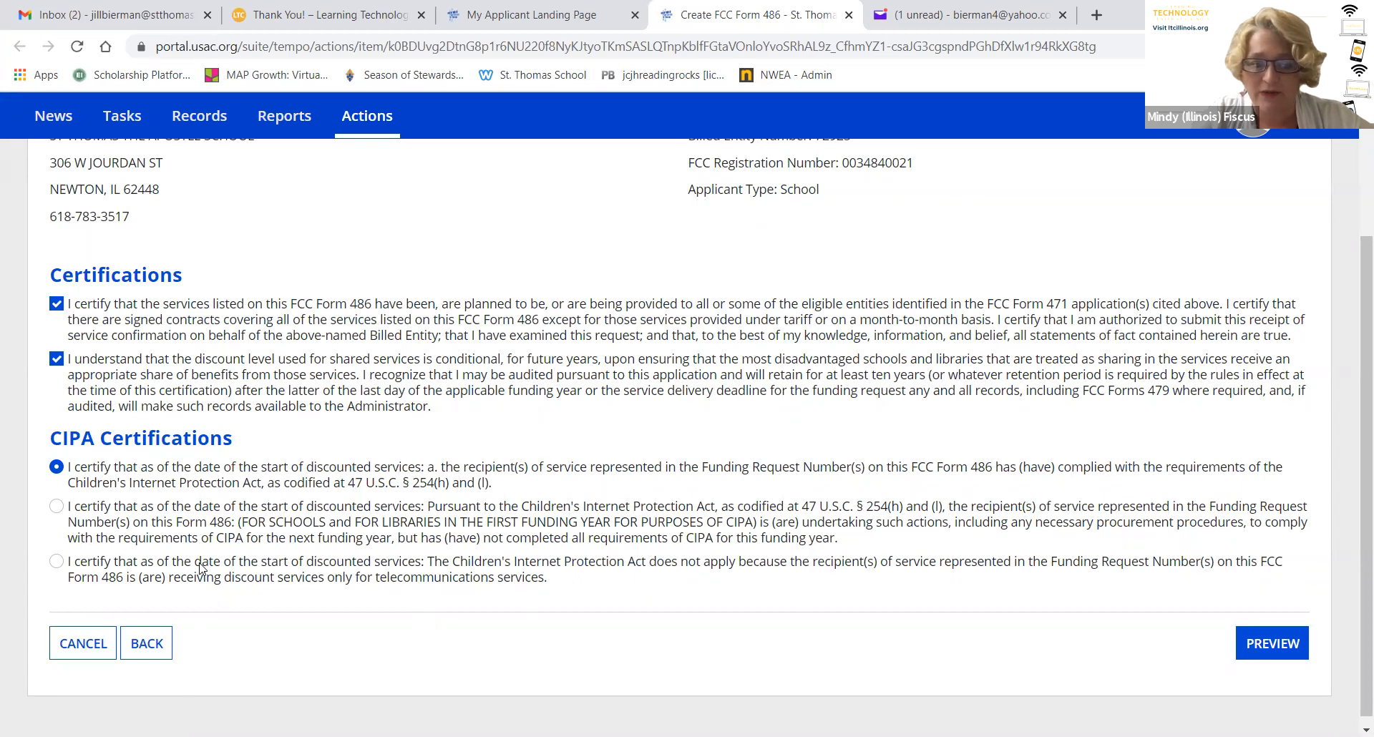
{"action": "left_click", "coordinate": [58, 563]}
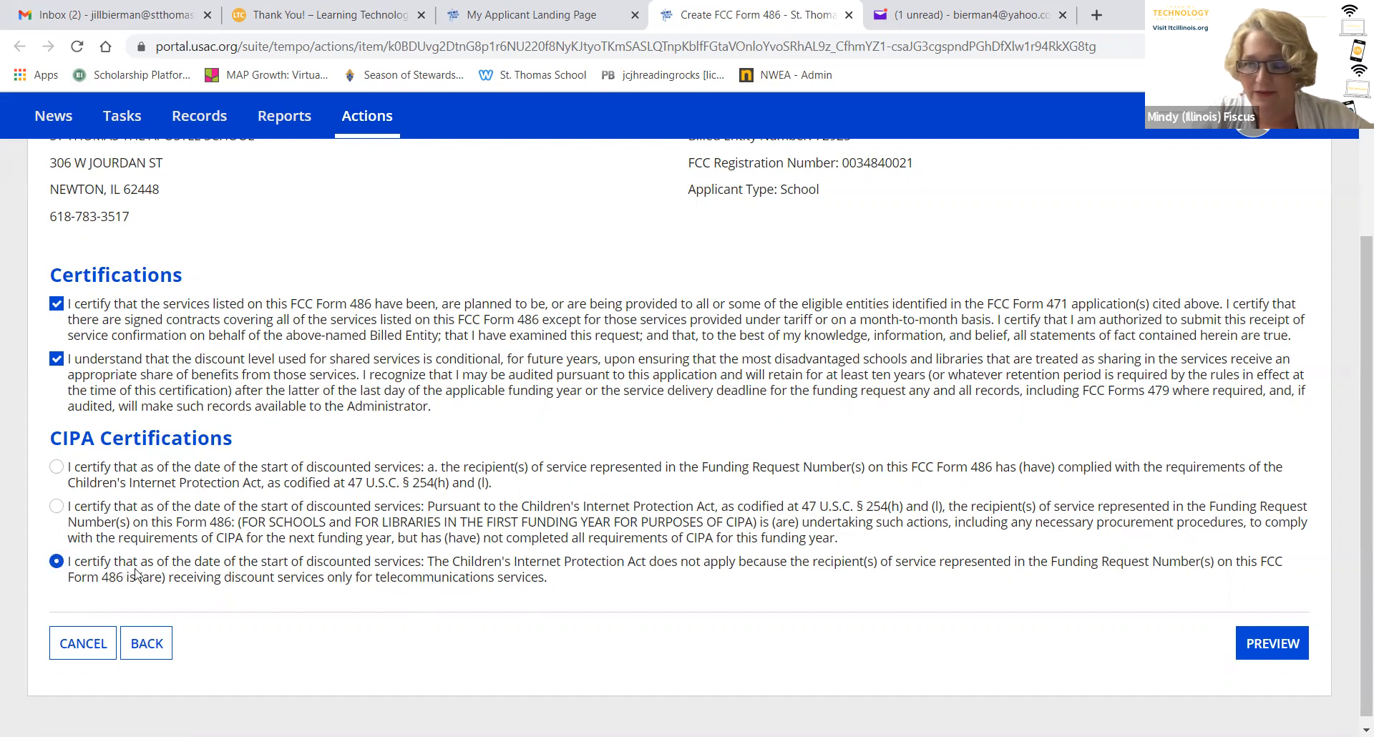
{"action": "scroll", "coordinate": [198, 554], "scroll_direction": "down", "scroll_amount": 1}
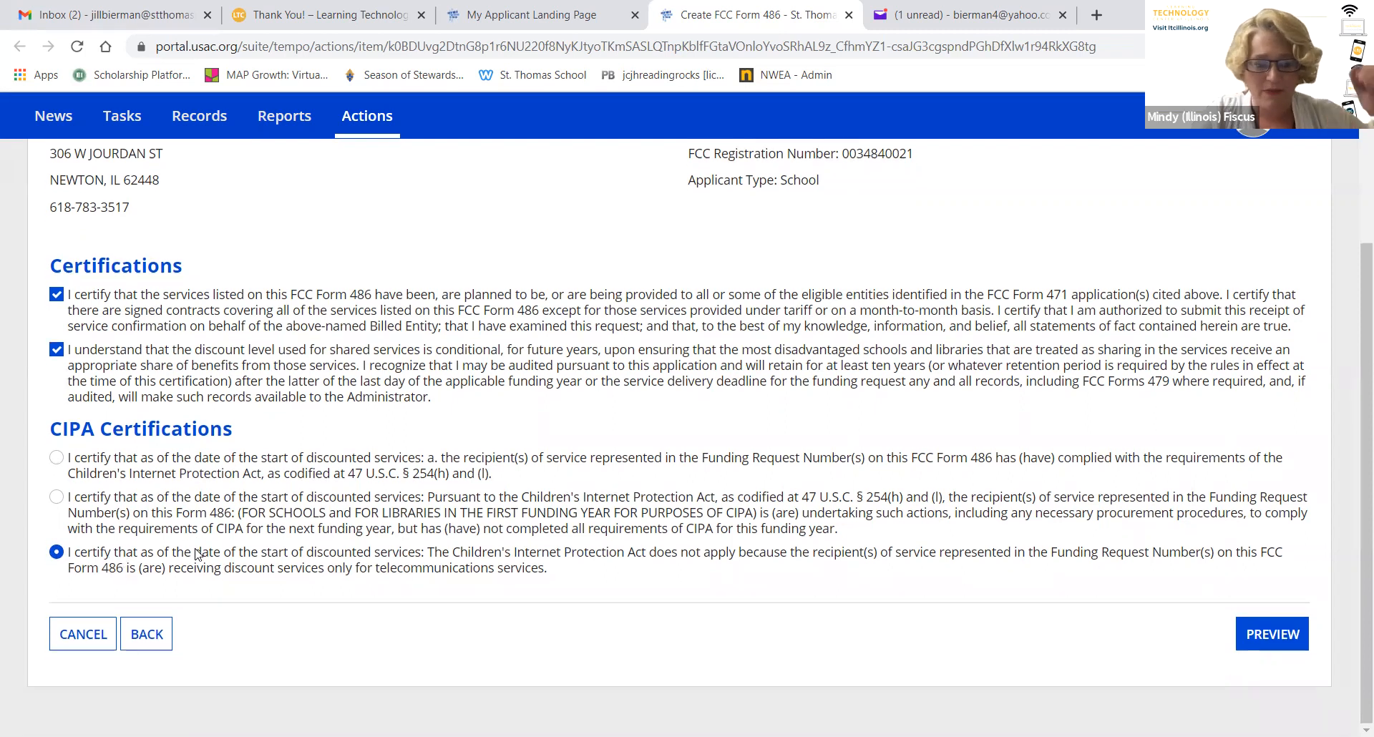
{"action": "scroll", "coordinate": [198, 554], "scroll_direction": "up", "scroll_amount": 2}
{"action": "scroll", "coordinate": [197, 554], "scroll_direction": "down", "scroll_amount": 2}
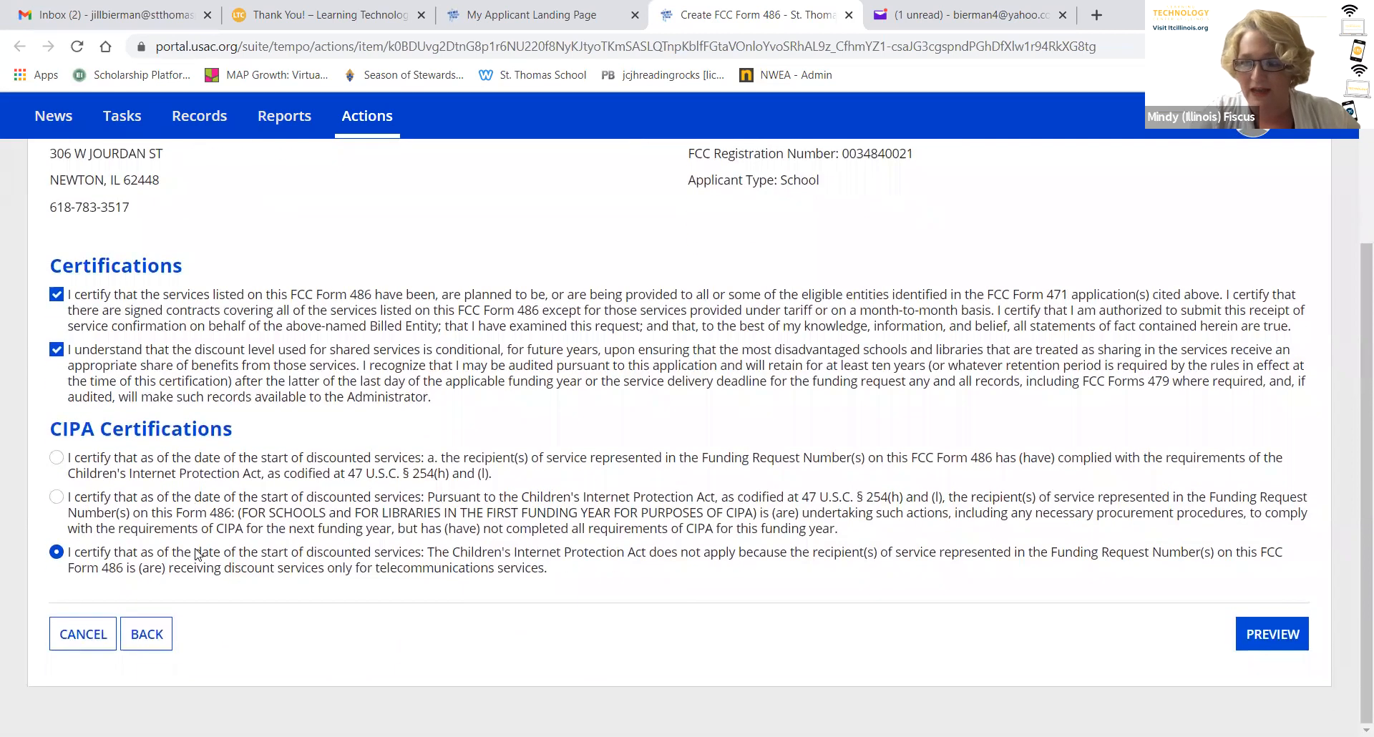
{"action": "left_click", "coordinate": [59, 464]}
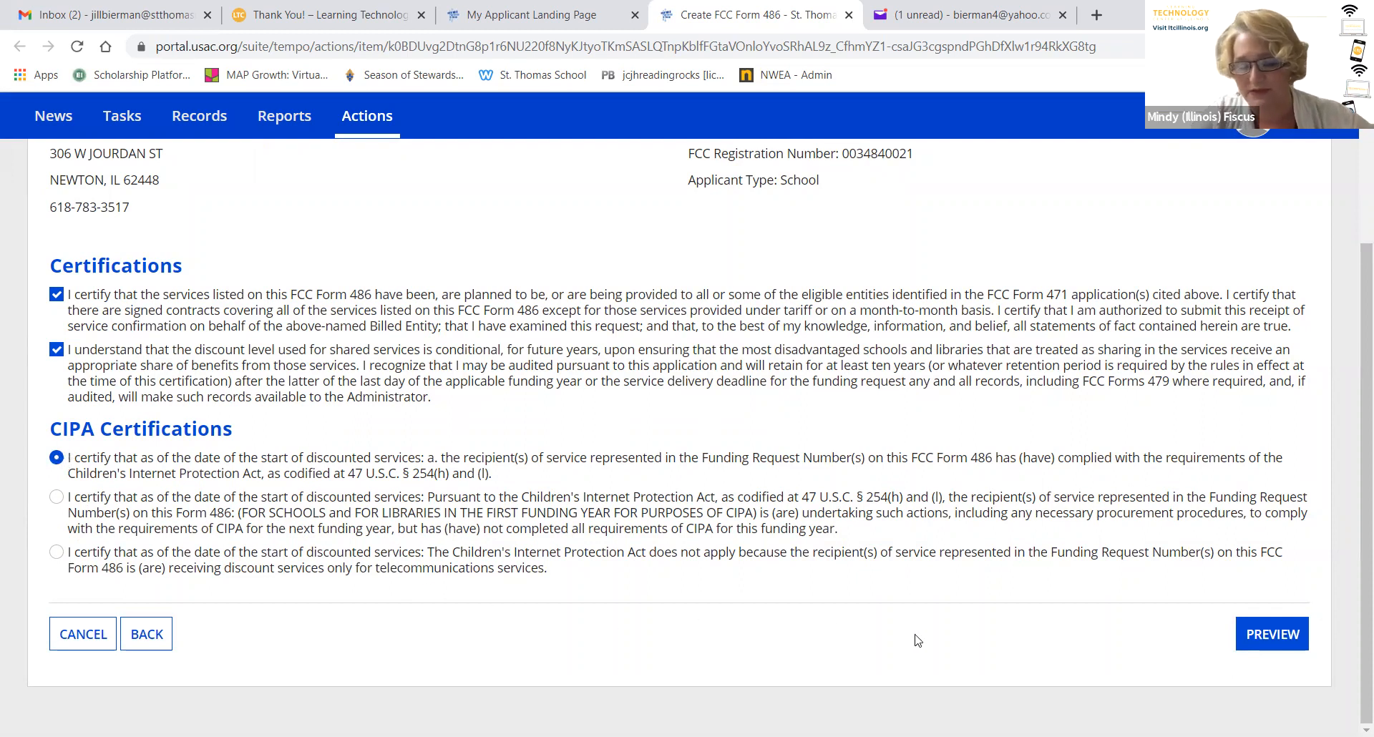
Step: Preview the completed Form 486 and expand its Certifications and Service Information sections for printing
{"action": "left_click", "coordinate": [1257, 634]}
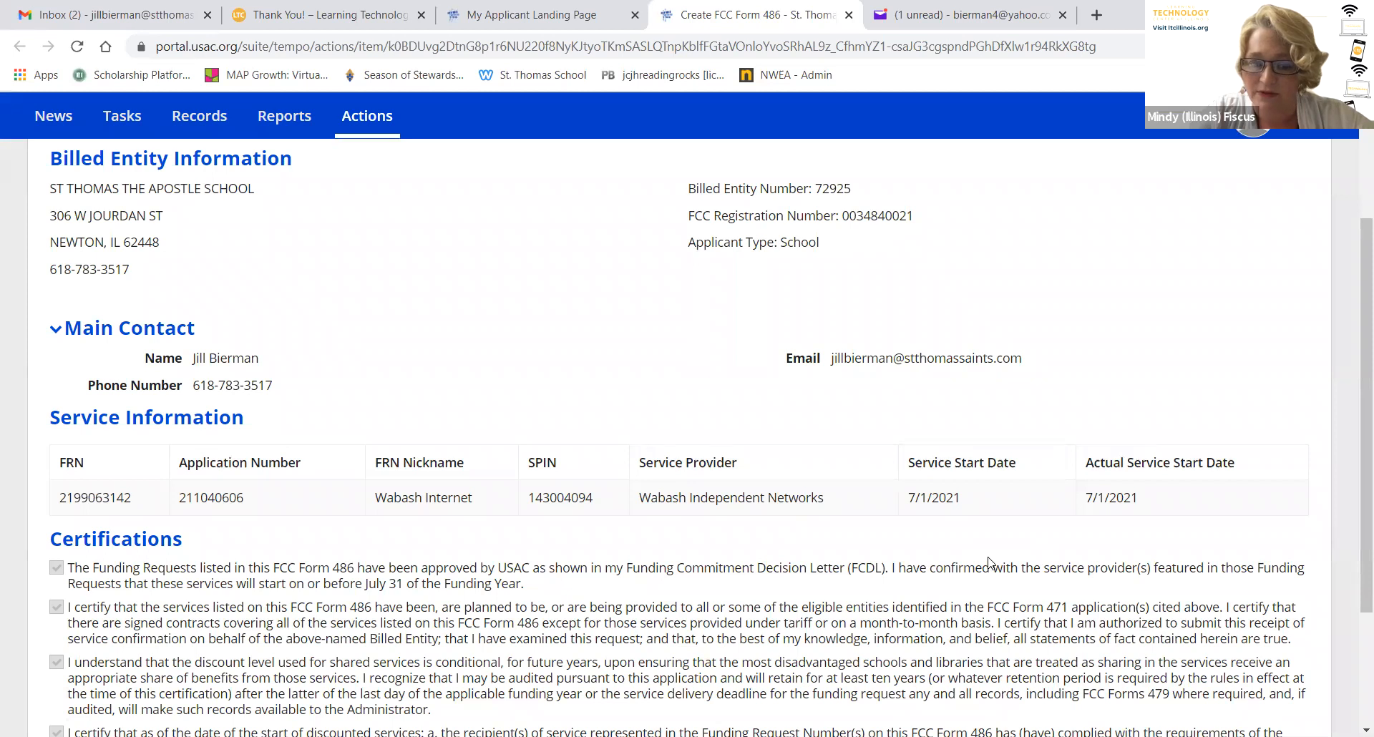
{"action": "scroll", "coordinate": [989, 563], "scroll_direction": "down", "scroll_amount": 3}
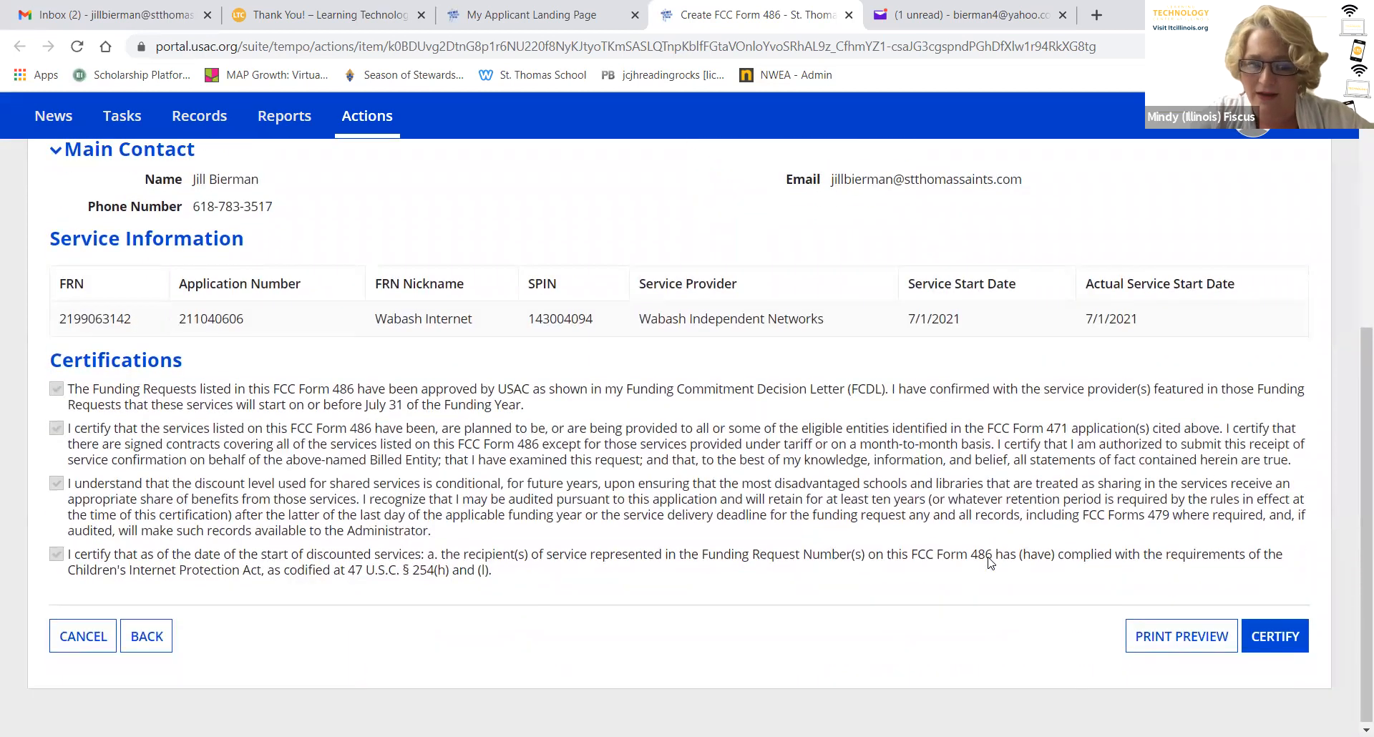
{"action": "scroll", "coordinate": [859, 569], "scroll_direction": "up", "scroll_amount": 1}
{"action": "scroll", "coordinate": [787, 576], "scroll_direction": "down", "scroll_amount": 1}
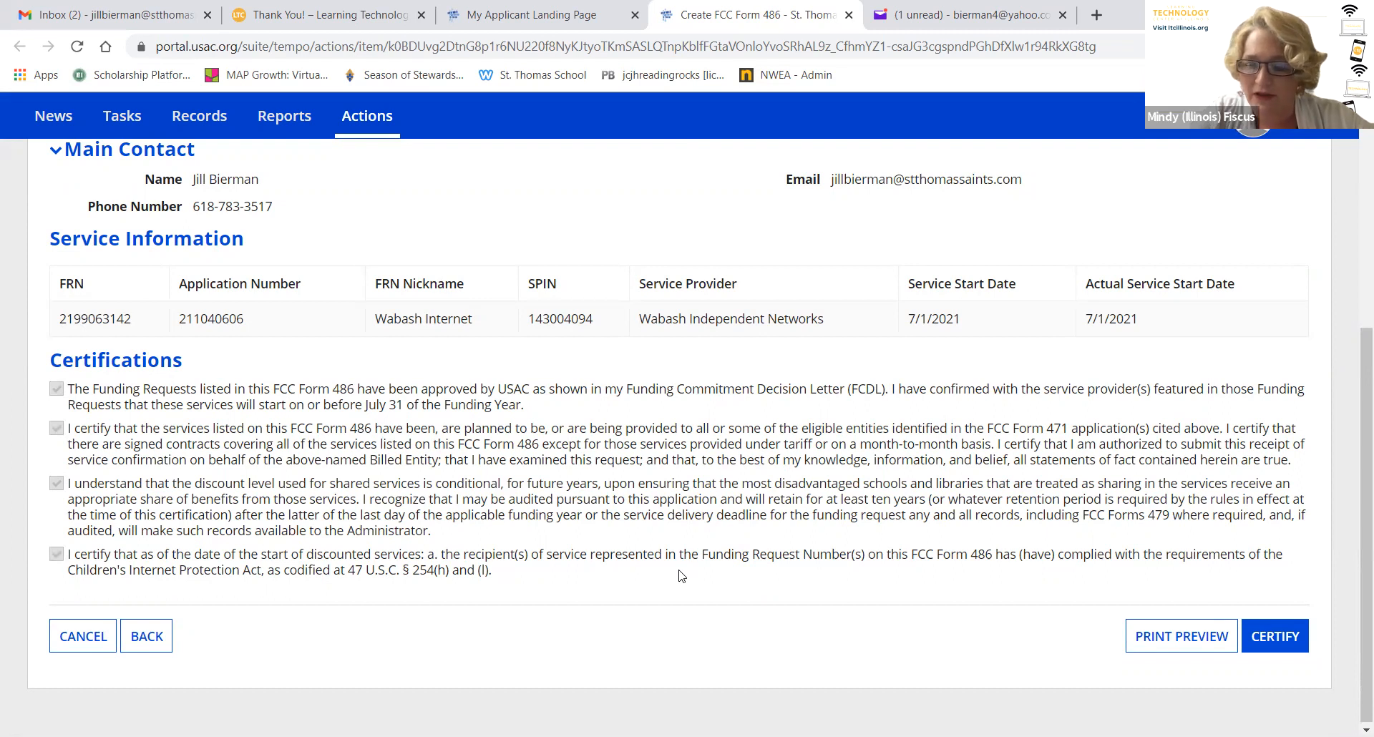
{"action": "left_click", "coordinate": [1180, 639]}
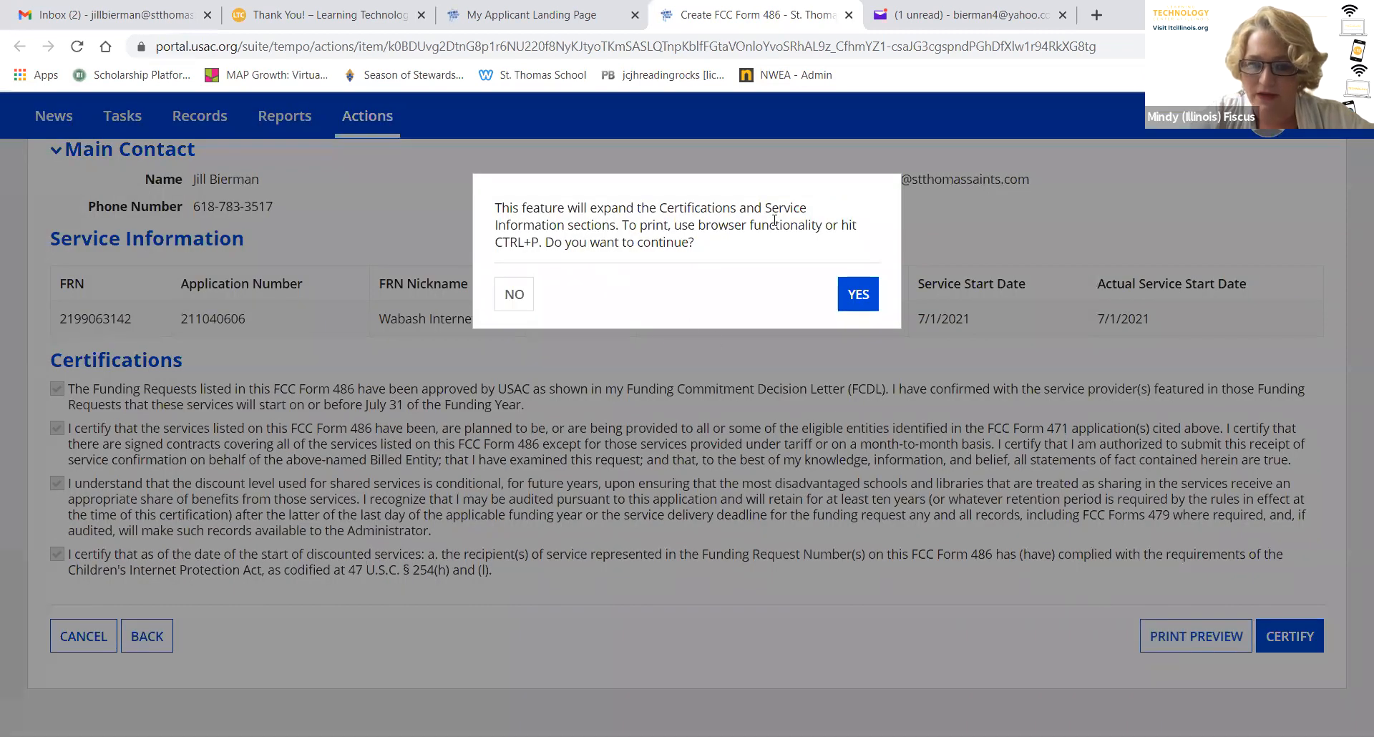
{"action": "left_click", "coordinate": [860, 300]}
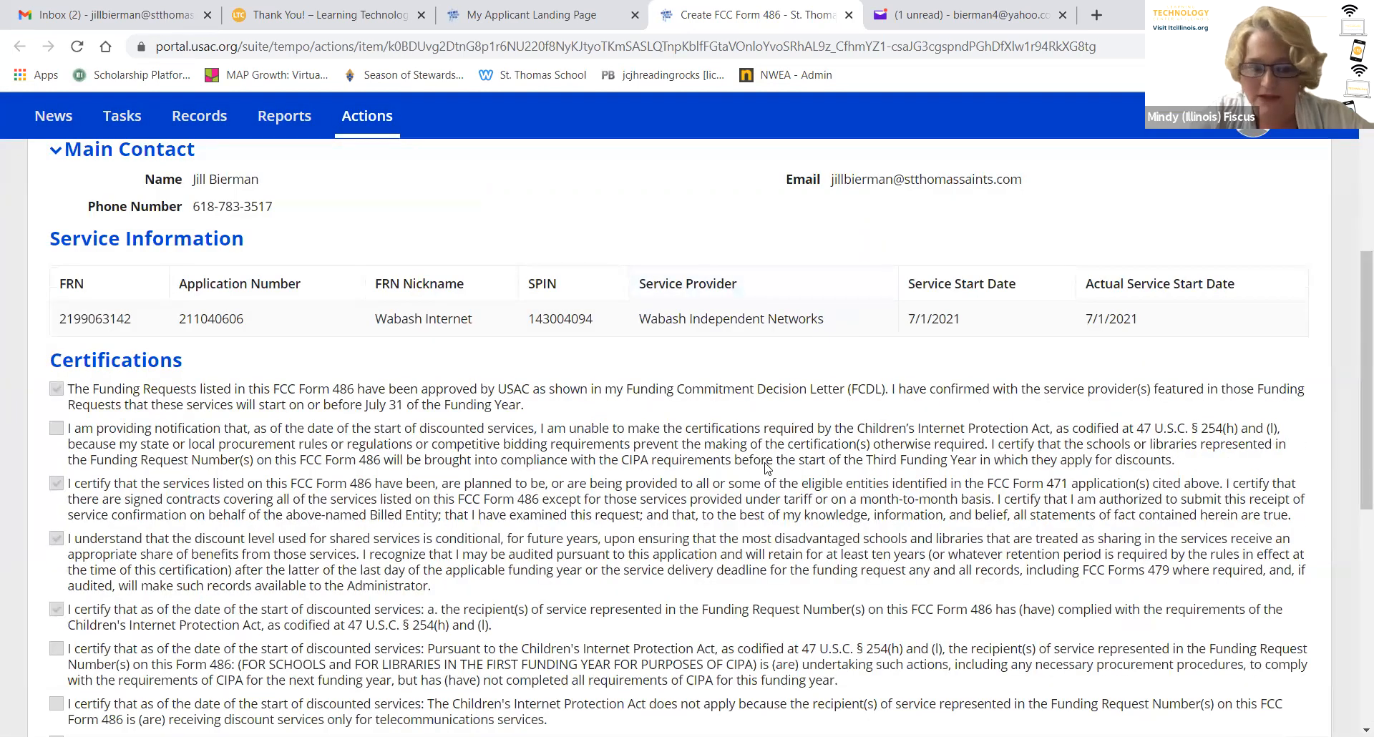
Step: Review the previewed Form 486 and print one portrait copy of all its pages on the HP LaserJet printer
{"action": "scroll", "coordinate": [767, 466], "scroll_direction": "down", "scroll_amount": 5}
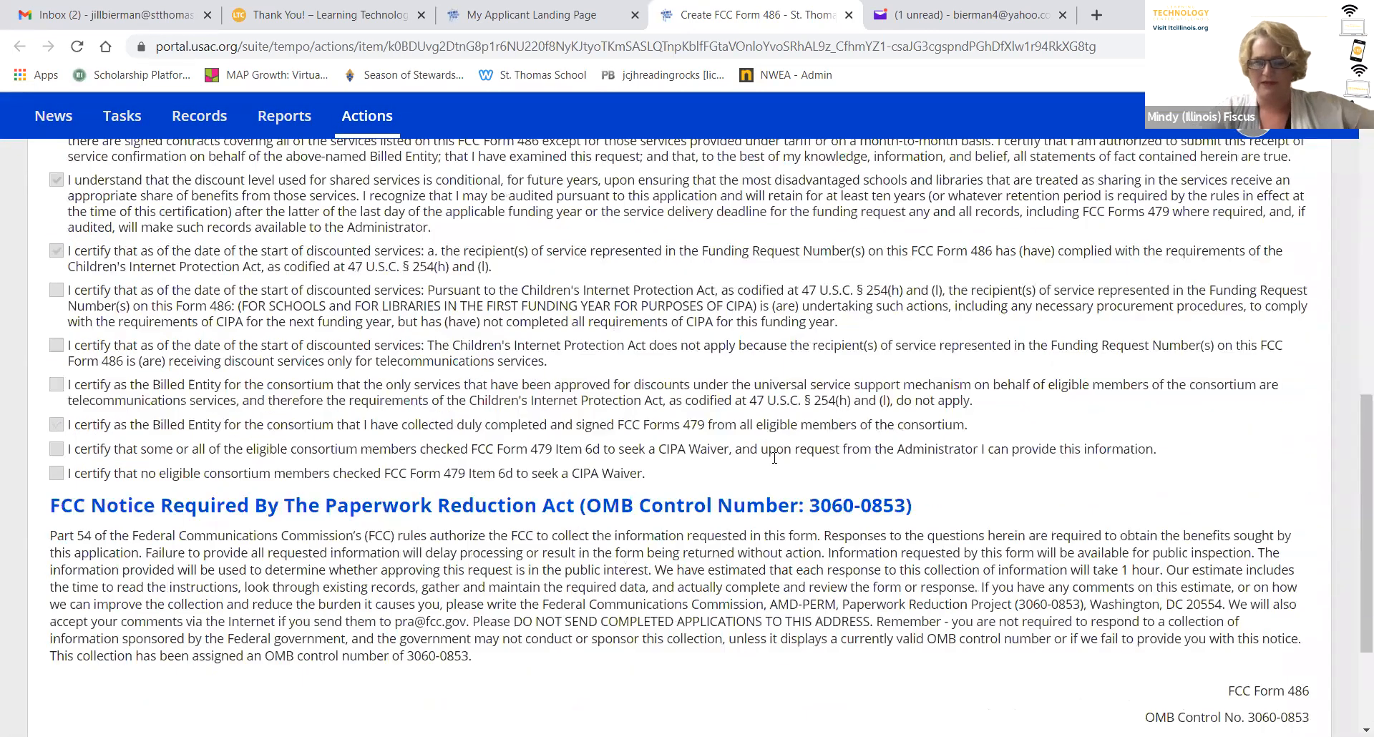
{"action": "scroll", "coordinate": [773, 458], "scroll_direction": "down", "scroll_amount": 4}
{"action": "scroll", "coordinate": [777, 460], "scroll_direction": "up", "scroll_amount": 5}
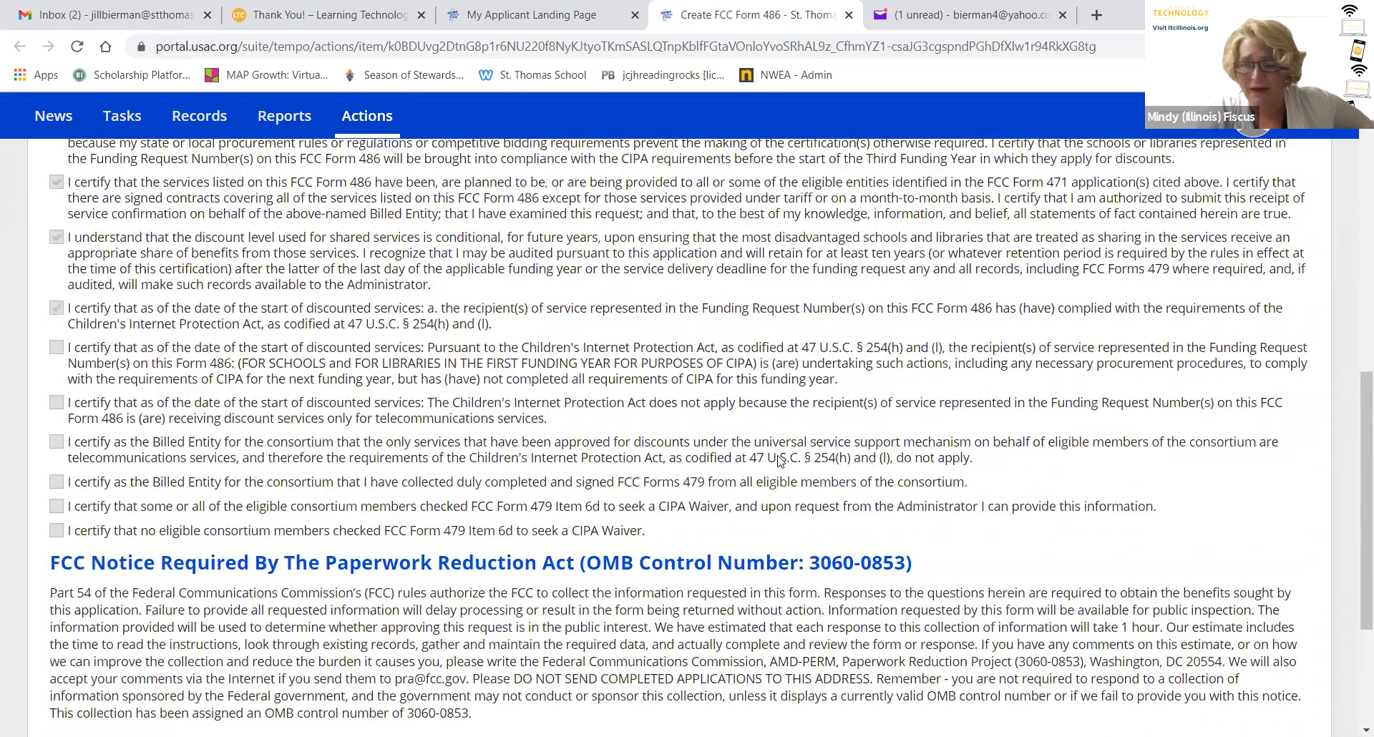
{"action": "scroll", "coordinate": [779, 459], "scroll_direction": "up", "scroll_amount": 3}
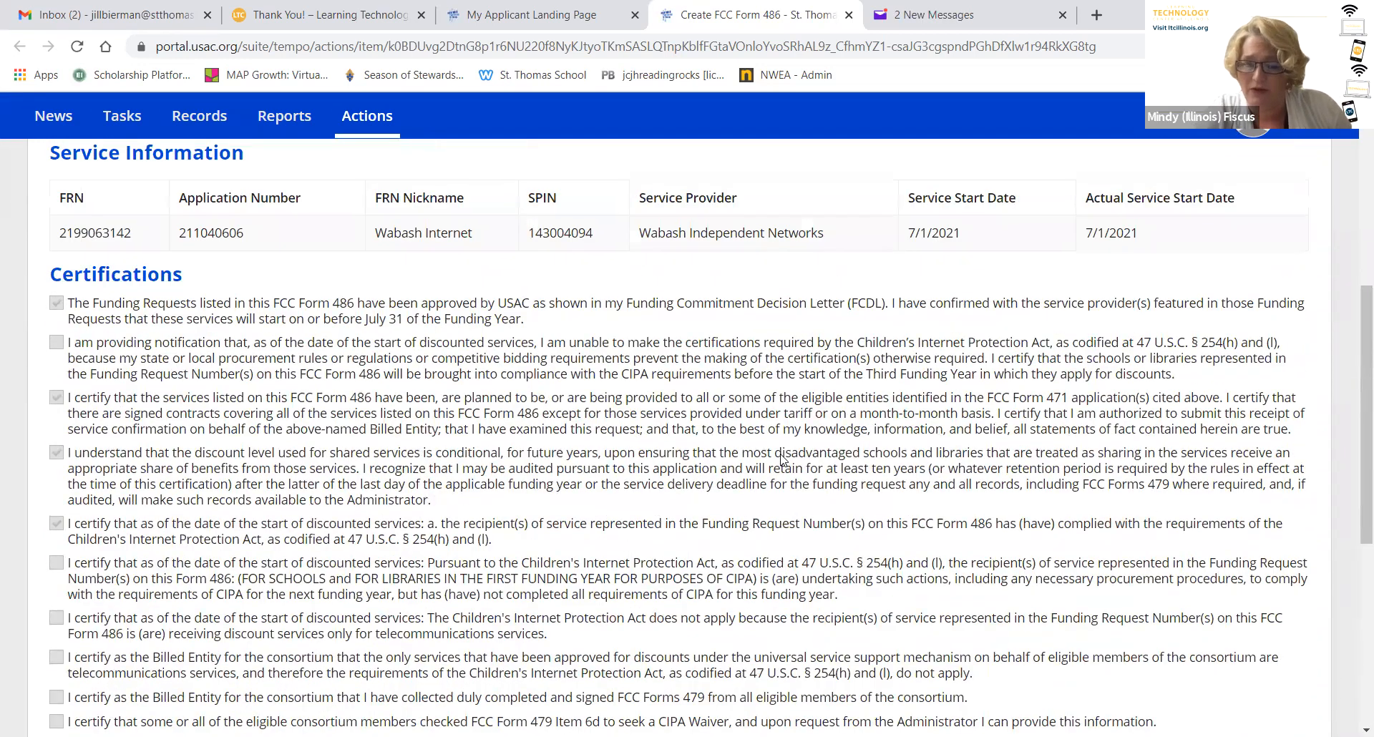
{"action": "scroll", "coordinate": [783, 460], "scroll_direction": "up", "scroll_amount": 6}
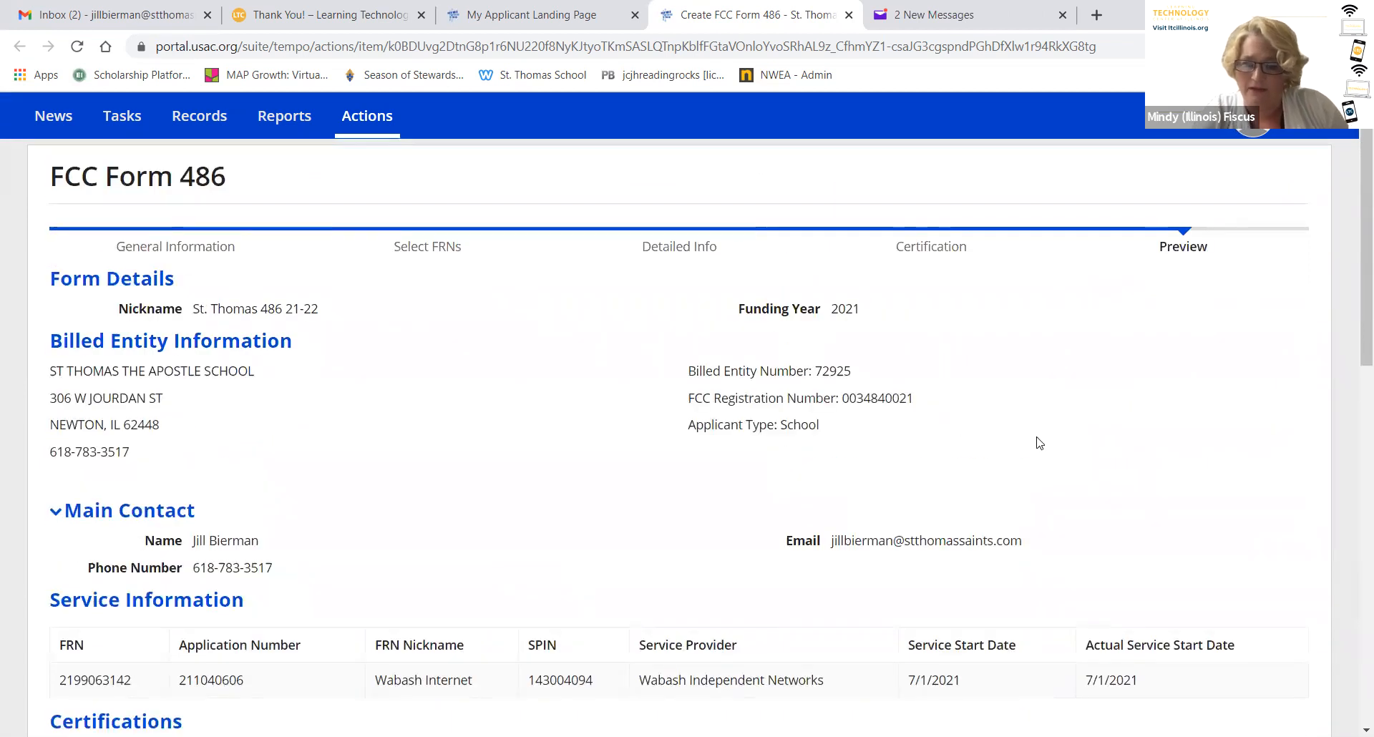
{"action": "right_click", "coordinate": [922, 414]}
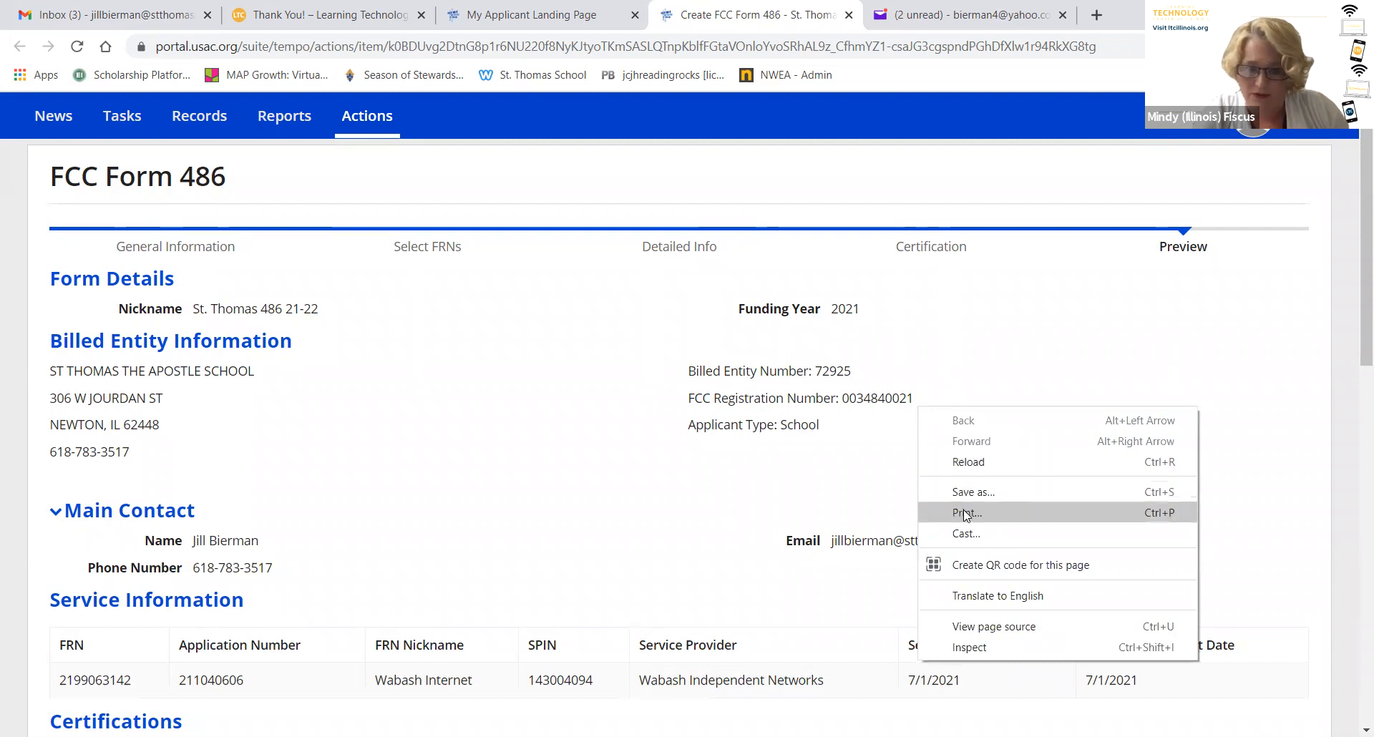
{"action": "left_click", "coordinate": [963, 513]}
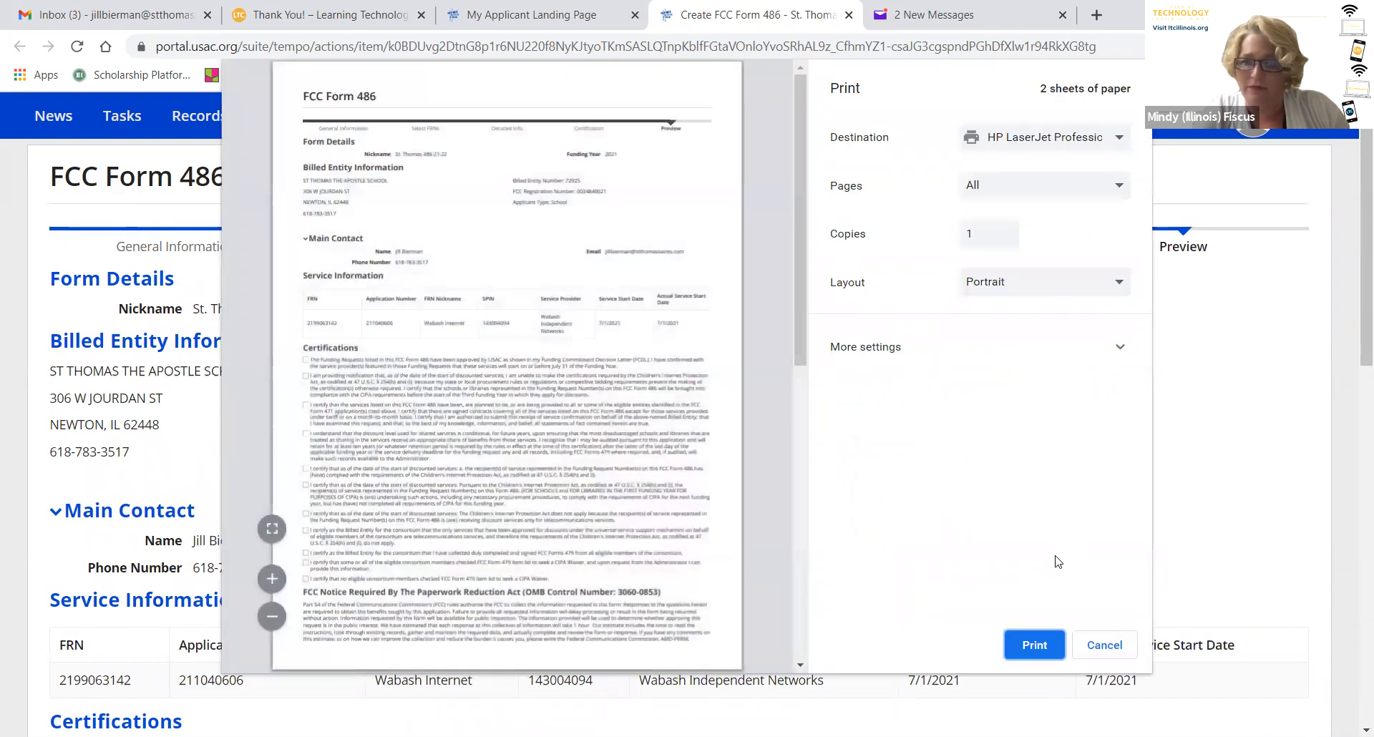
{"action": "left_click", "coordinate": [1034, 644]}
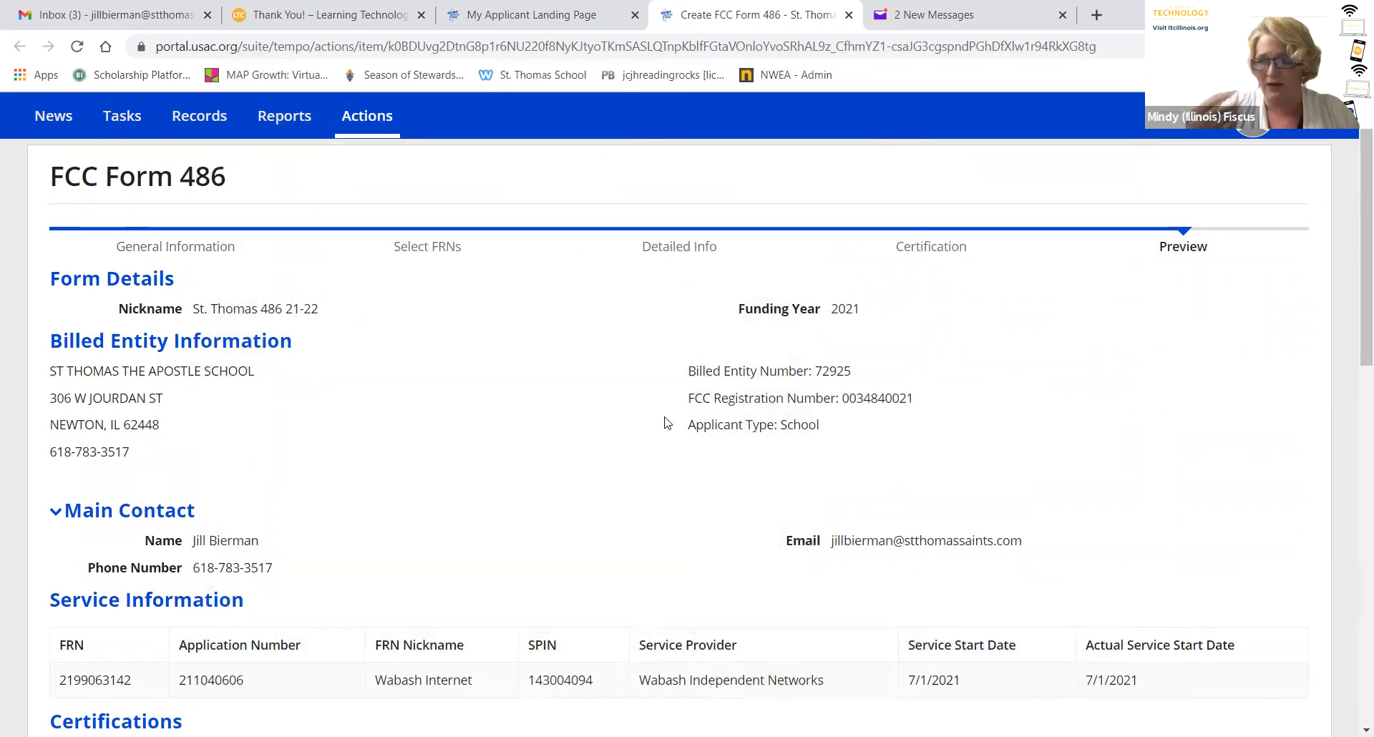
Step: Certify the previewed Form 486 and affirm the false-statements declaration to sign it electronically
{"action": "scroll", "coordinate": [665, 422], "scroll_direction": "down", "scroll_amount": 4}
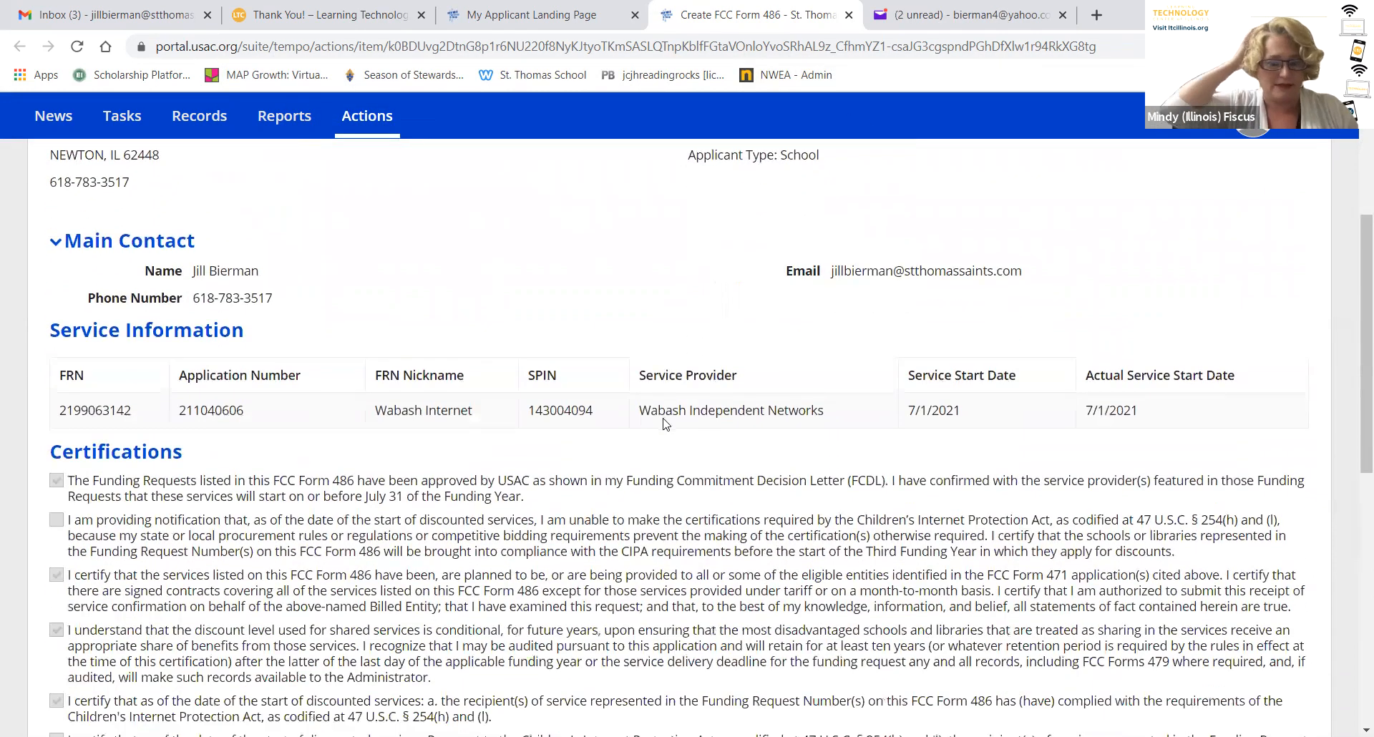
{"action": "scroll", "coordinate": [665, 423], "scroll_direction": "down", "scroll_amount": 4}
{"action": "scroll", "coordinate": [666, 425], "scroll_direction": "up", "scroll_amount": 8}
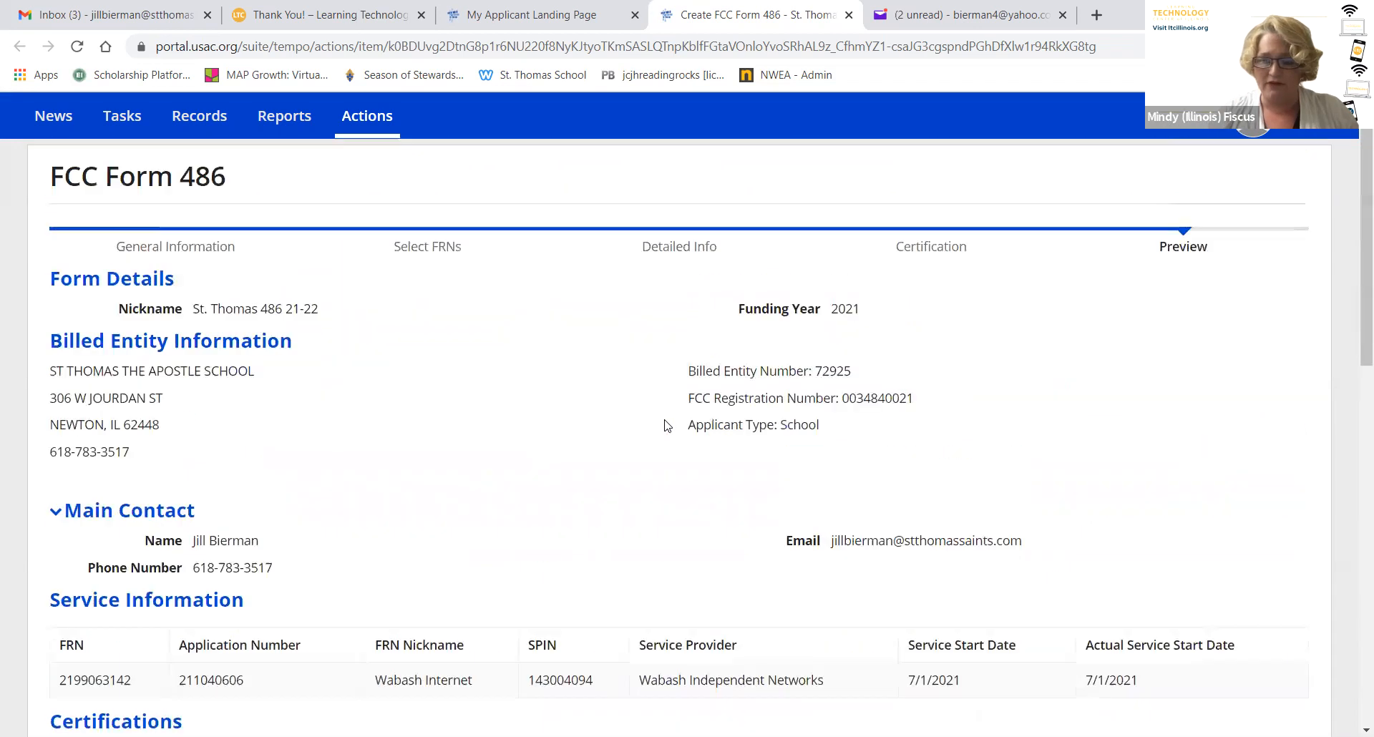
{"action": "scroll", "coordinate": [665, 425], "scroll_direction": "down", "scroll_amount": 5}
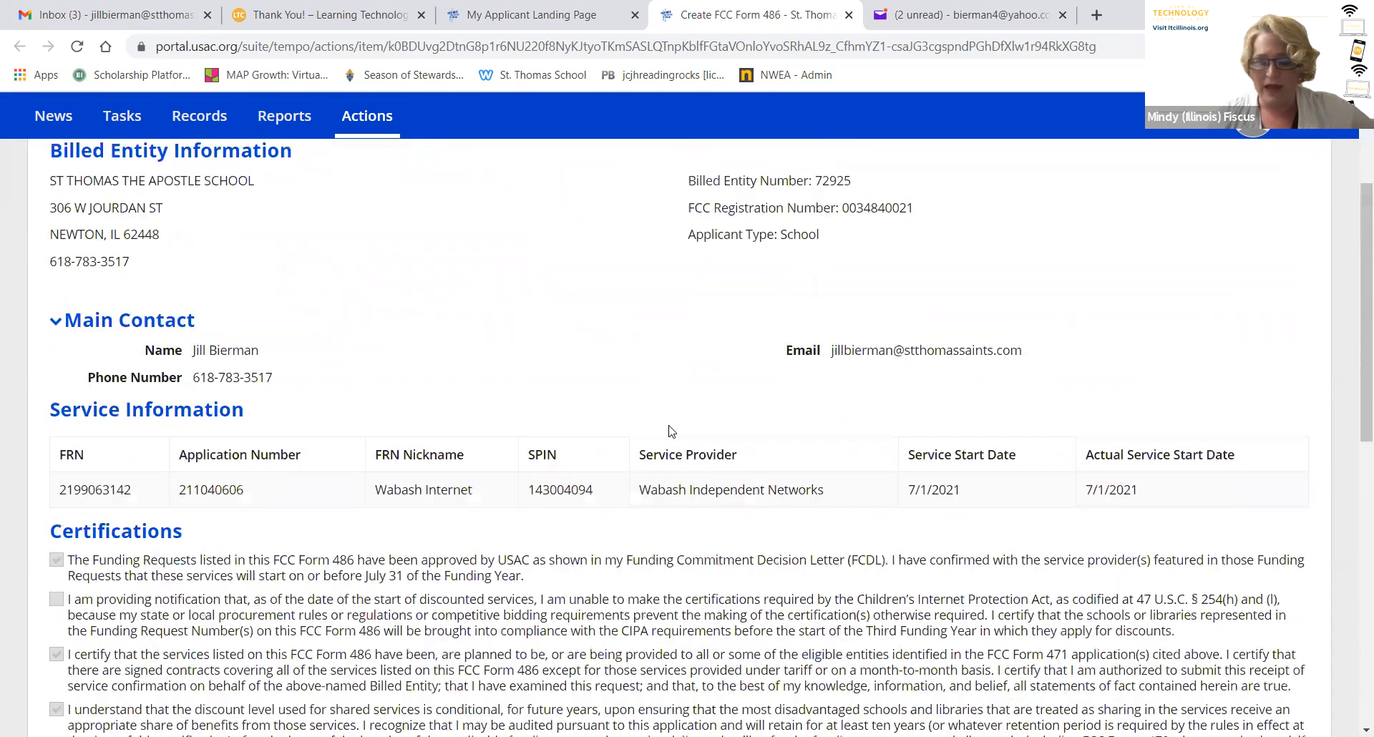
{"action": "scroll", "coordinate": [679, 424], "scroll_direction": "down", "scroll_amount": 7}
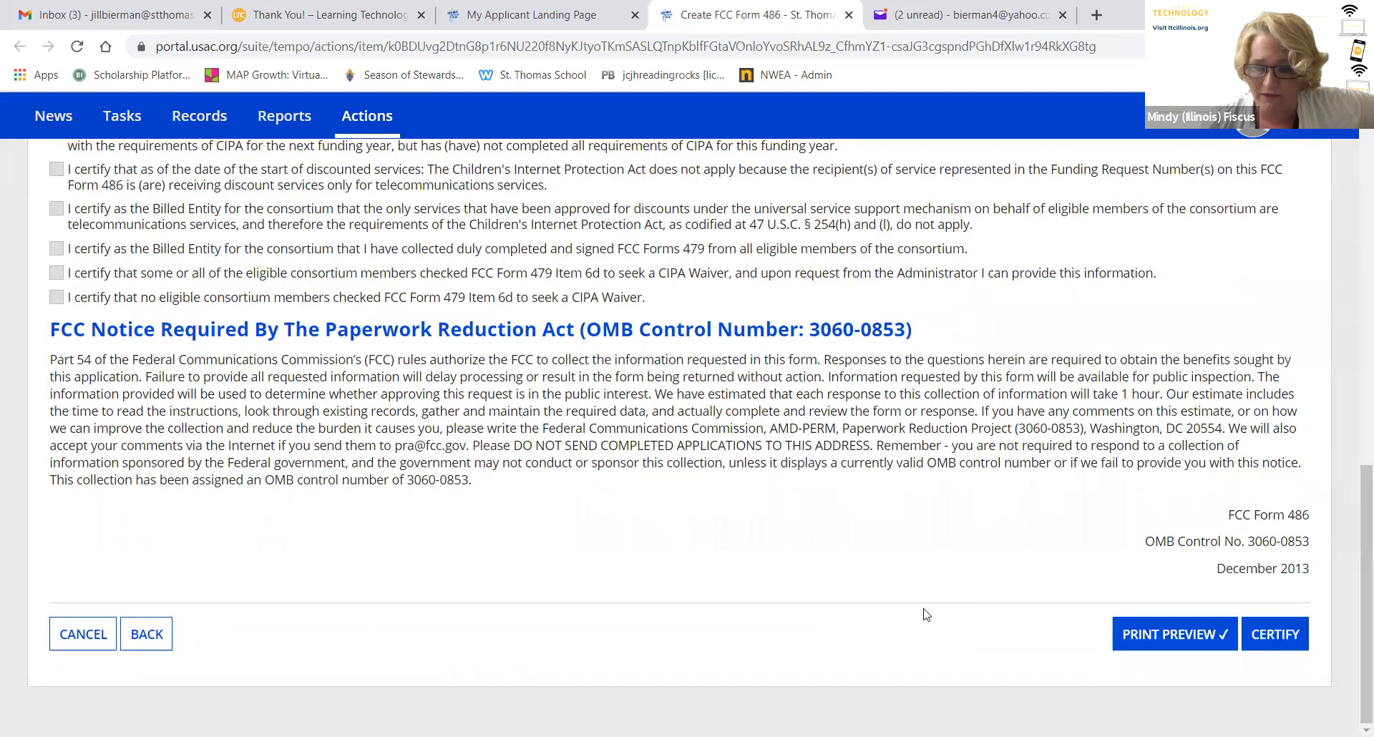
{"action": "left_click", "coordinate": [1270, 644]}
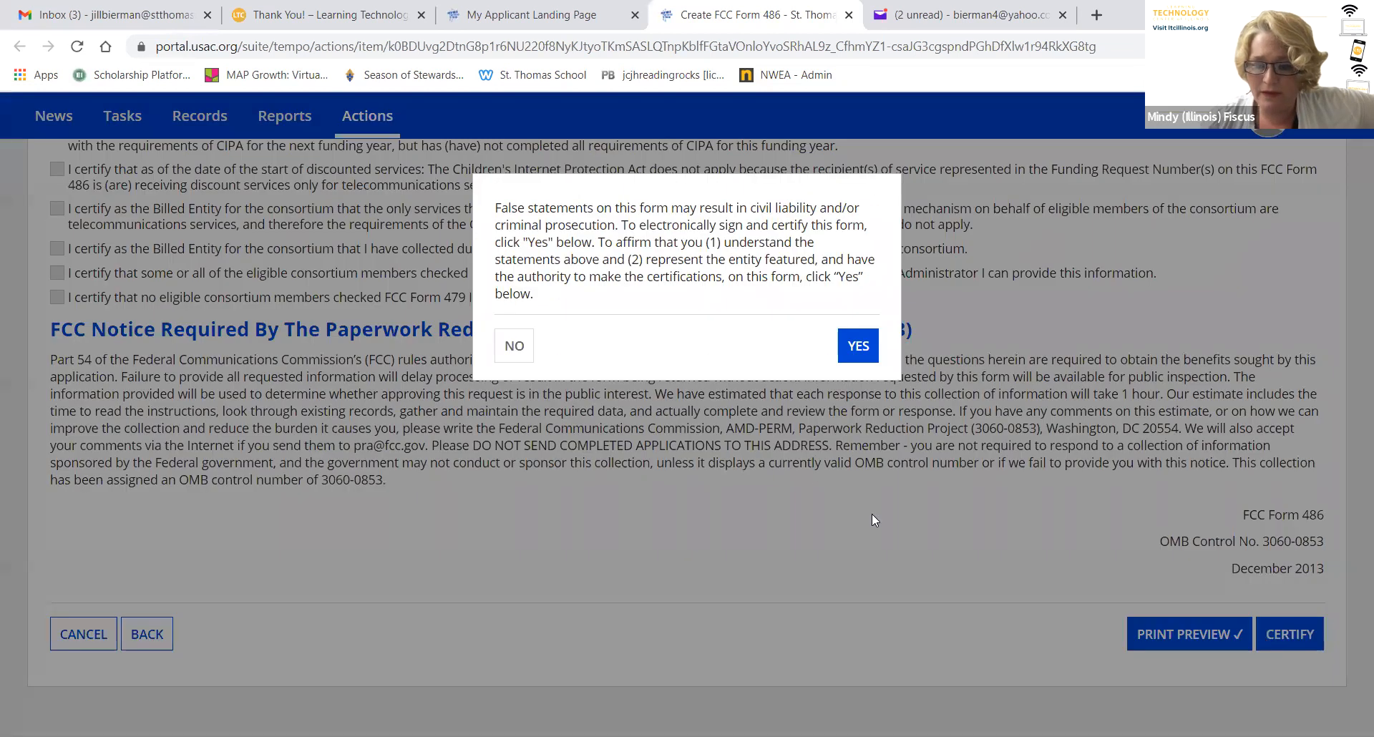
{"action": "left_click", "coordinate": [858, 348]}
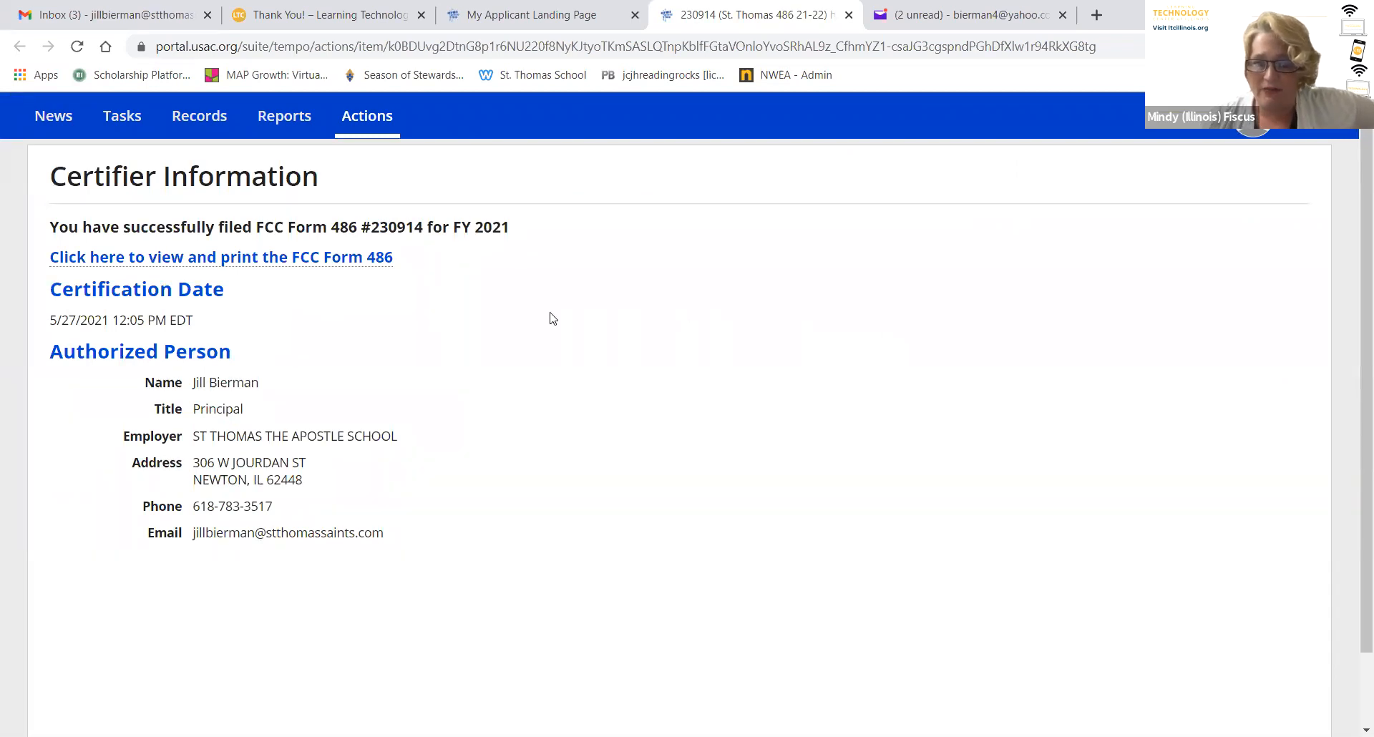
Step: Print one portrait copy of the Certifier Information page on the HP LaserJet printer
{"action": "right_click", "coordinate": [478, 312]}
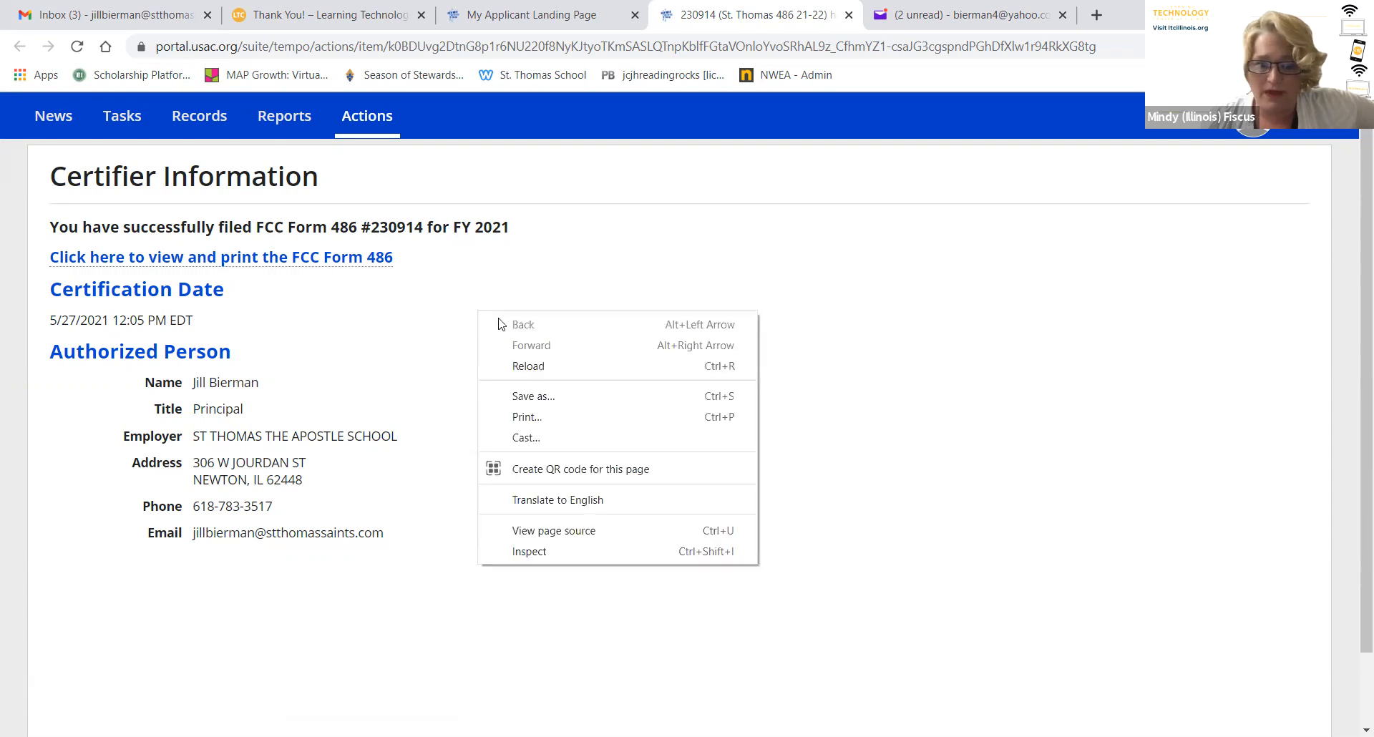
{"action": "left_click", "coordinate": [540, 416]}
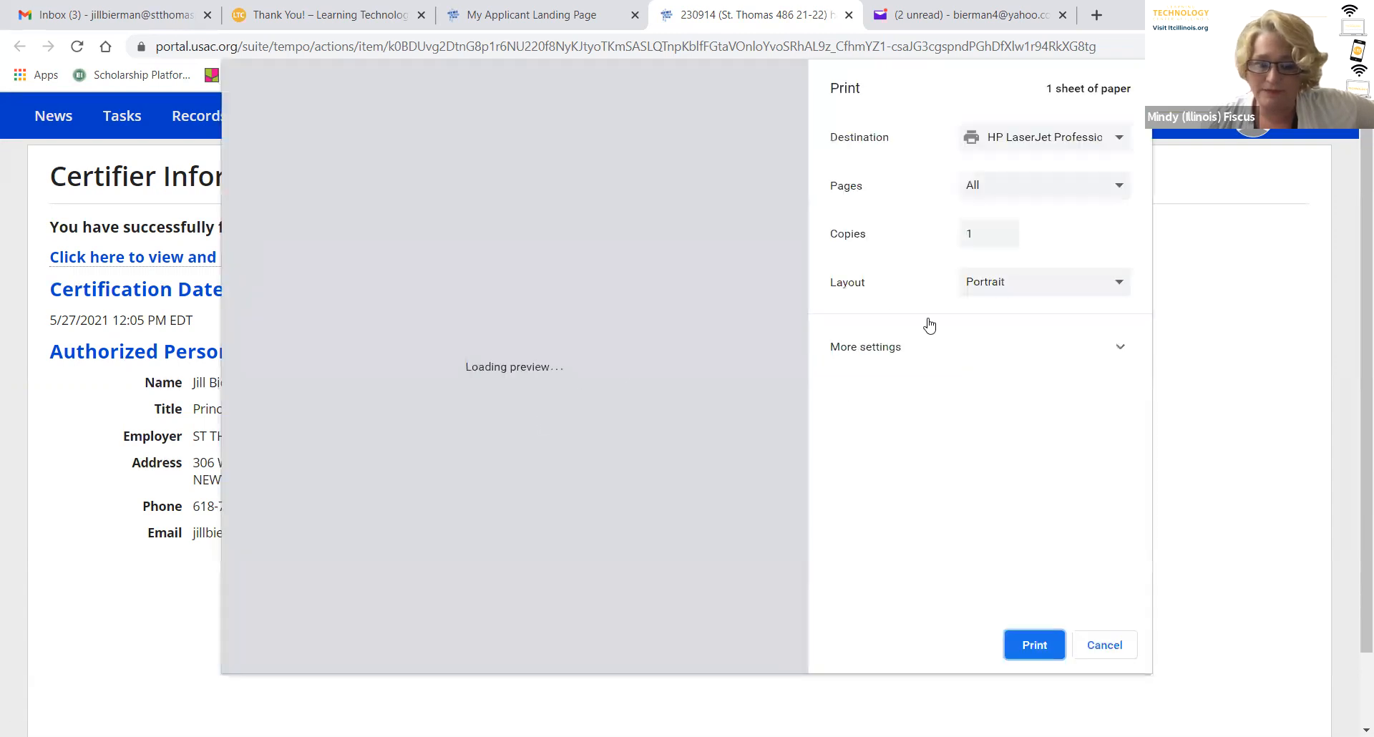
{"action": "left_click", "coordinate": [1033, 644]}
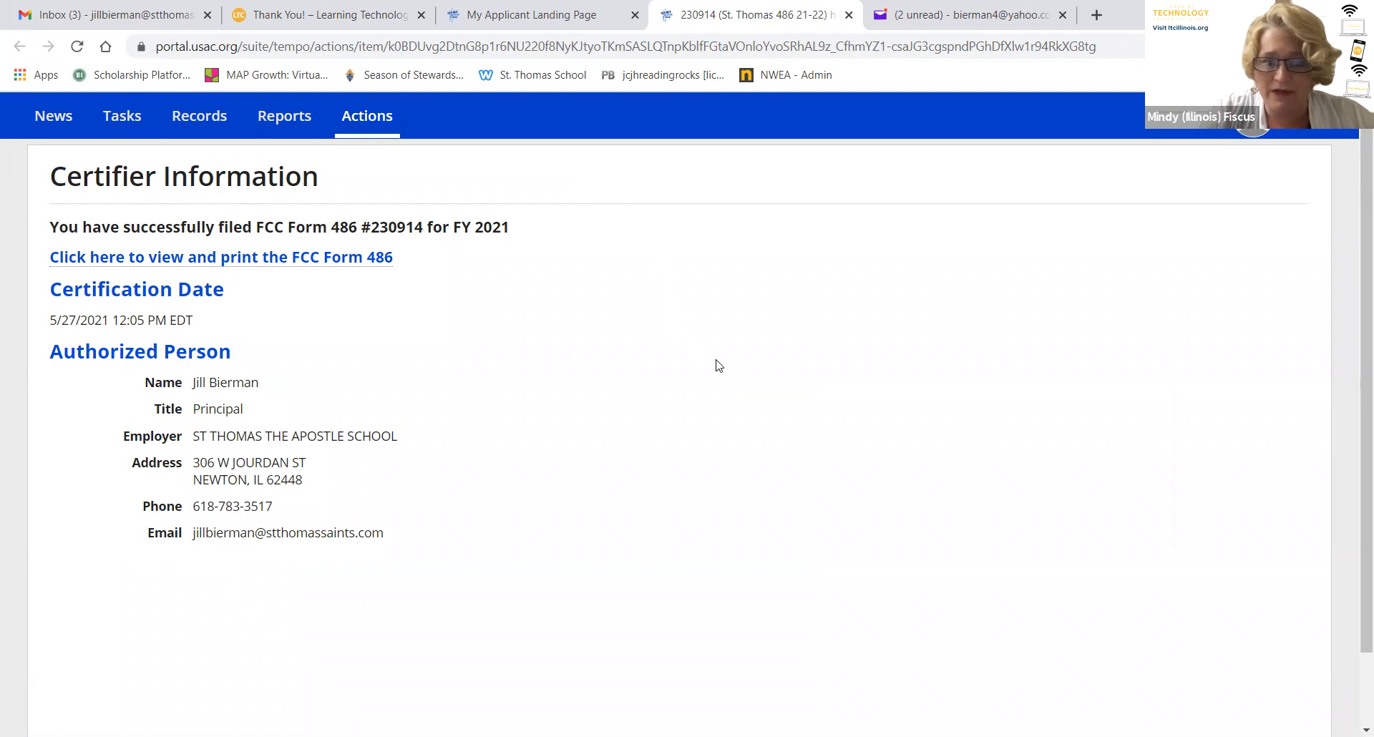
{"action": "scroll", "coordinate": [718, 365], "scroll_direction": "down", "scroll_amount": 1}
{"action": "scroll", "coordinate": [720, 365], "scroll_direction": "up", "scroll_amount": 1}
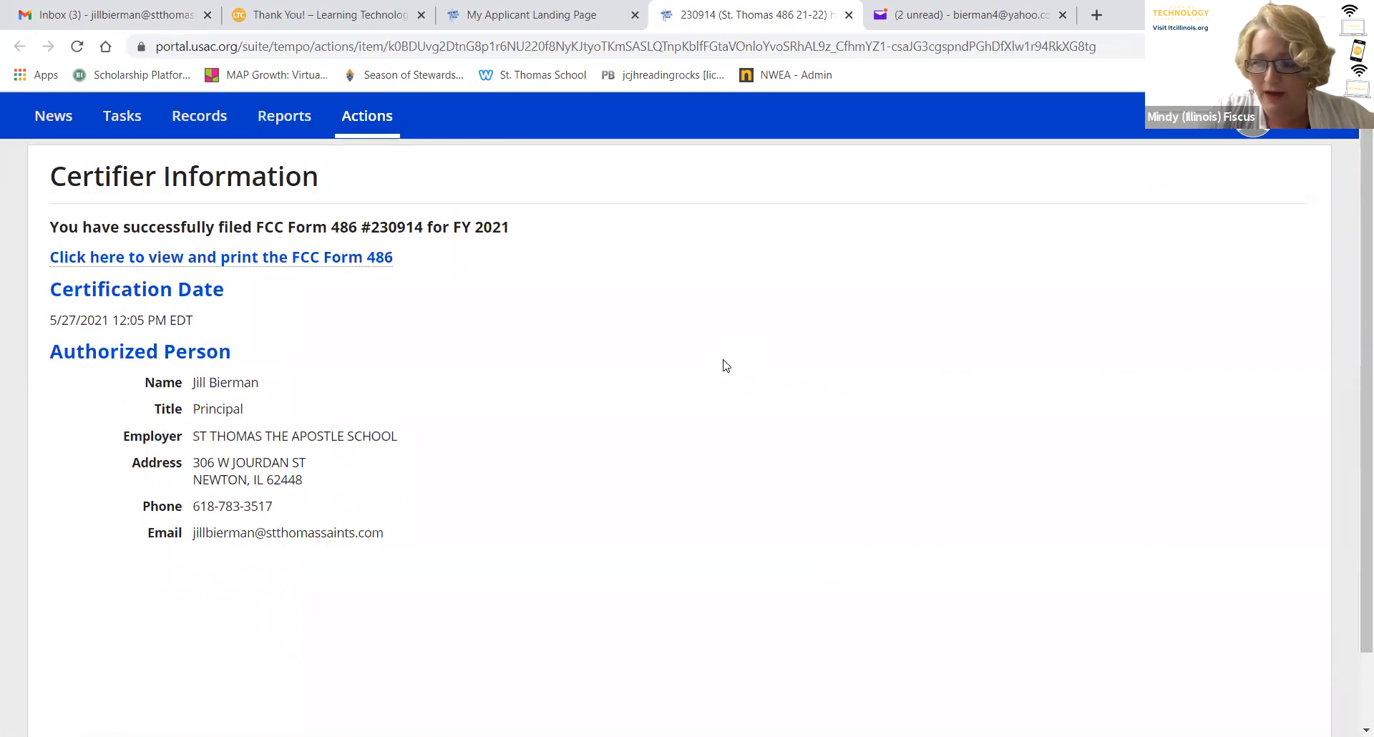